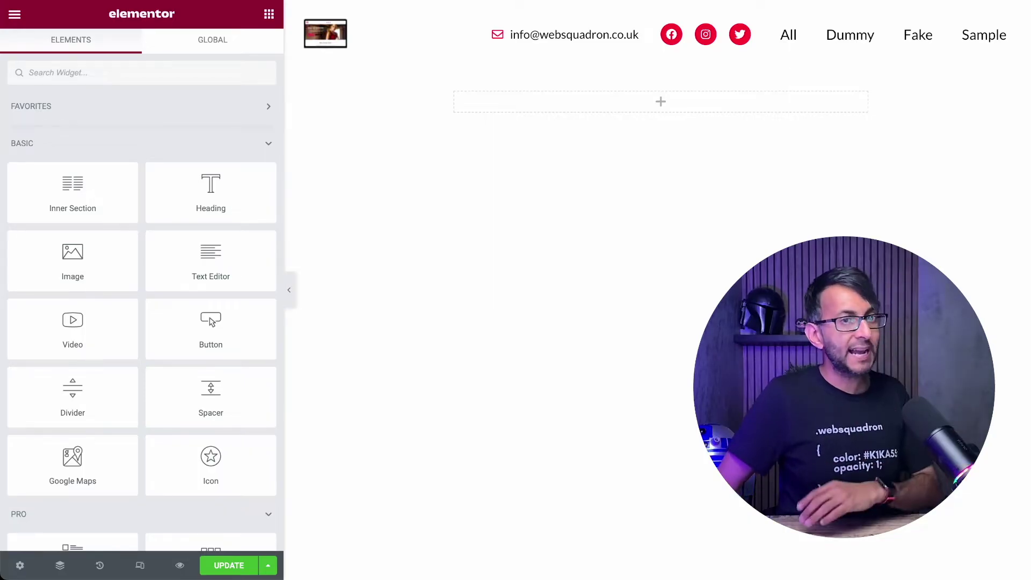
- Find the HTML widget and place it in the empty page section
click(186, 72)
text(html)
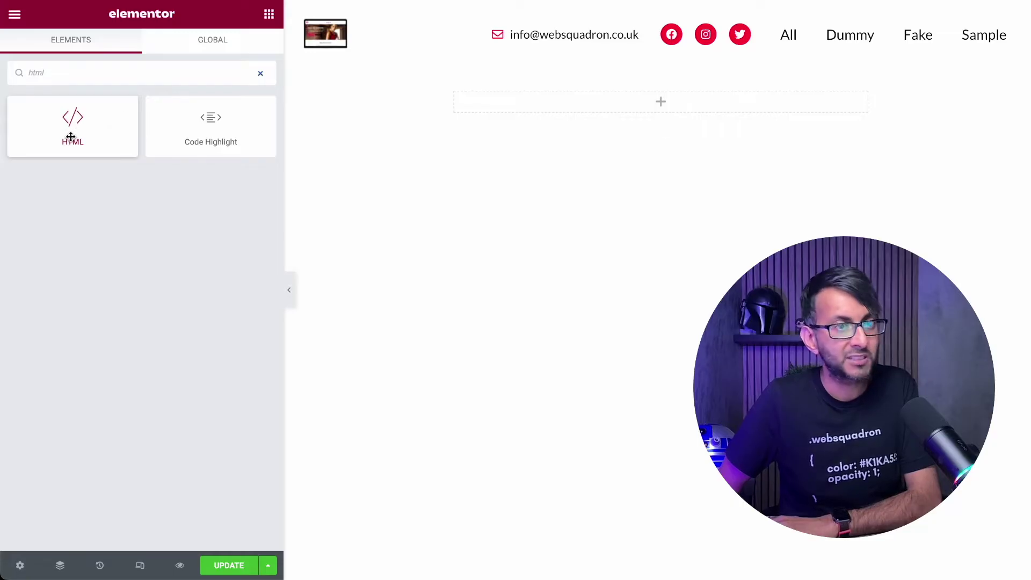
drag(71, 137, 639, 102)
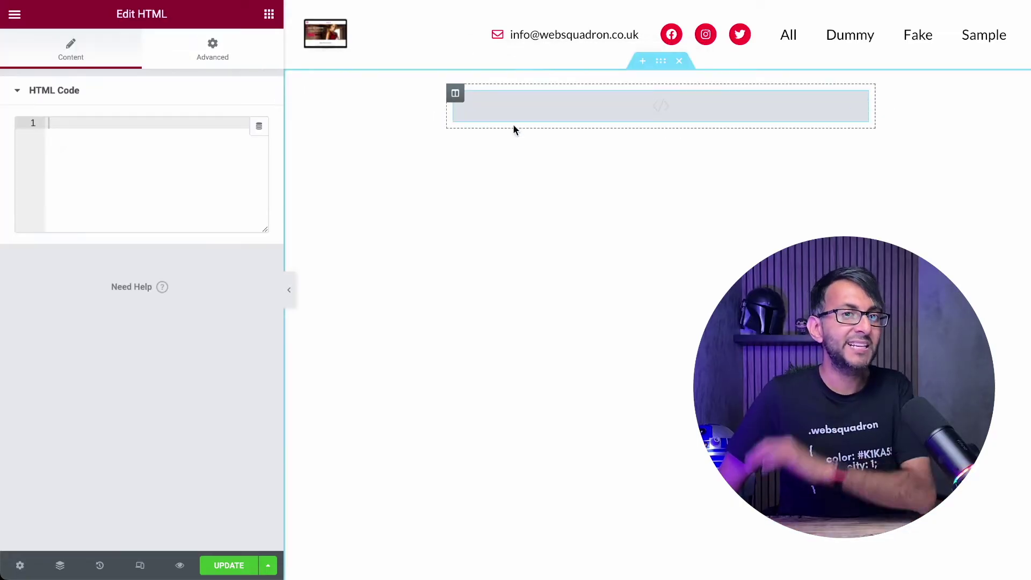
- Paste the conditional-fields script, then cut and re-paste its showThisFieldIf object
key(ctrl+v)
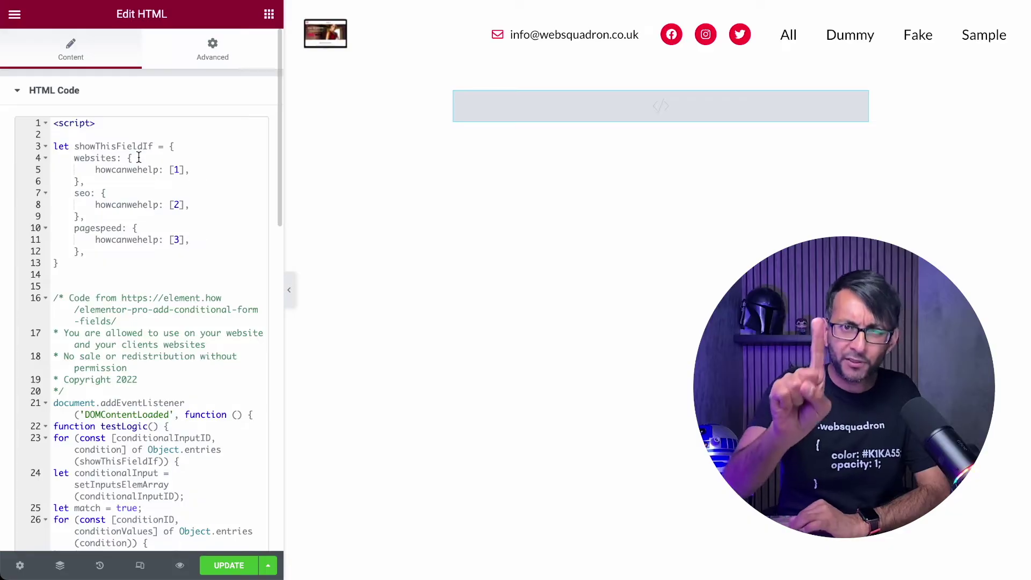
drag(102, 269, 52, 146)
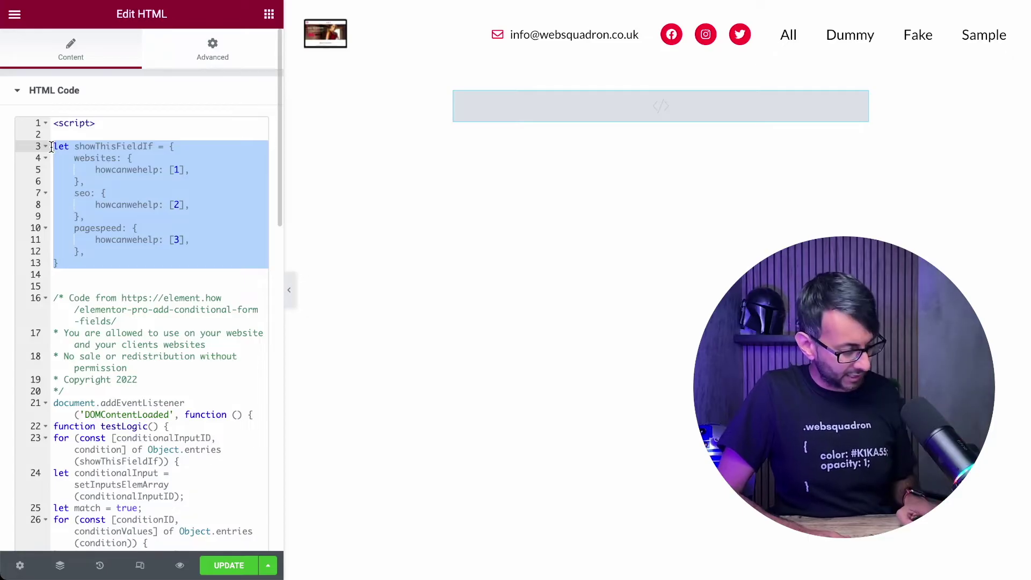
key(ctrl+x)
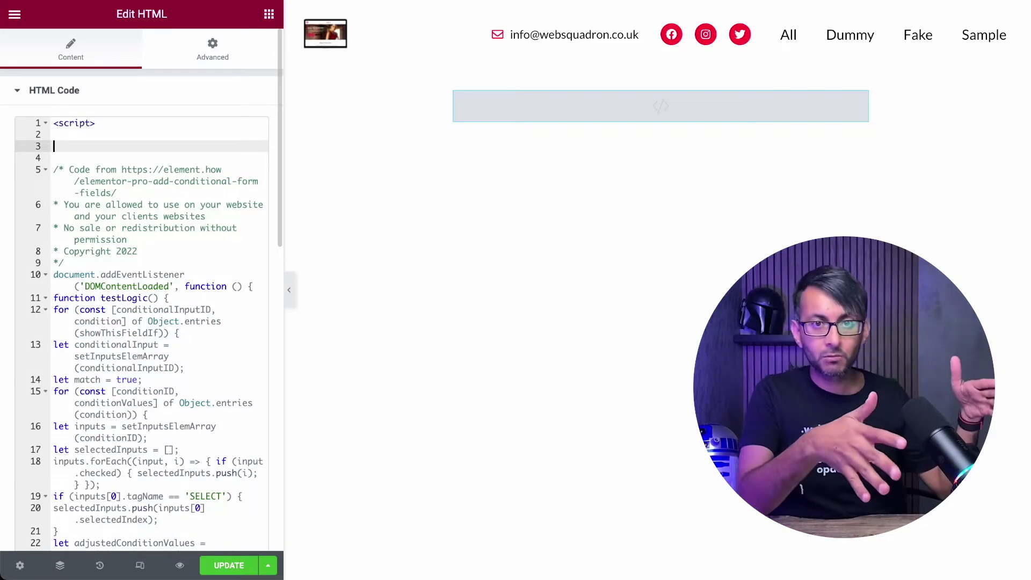
key(ctrl+v)
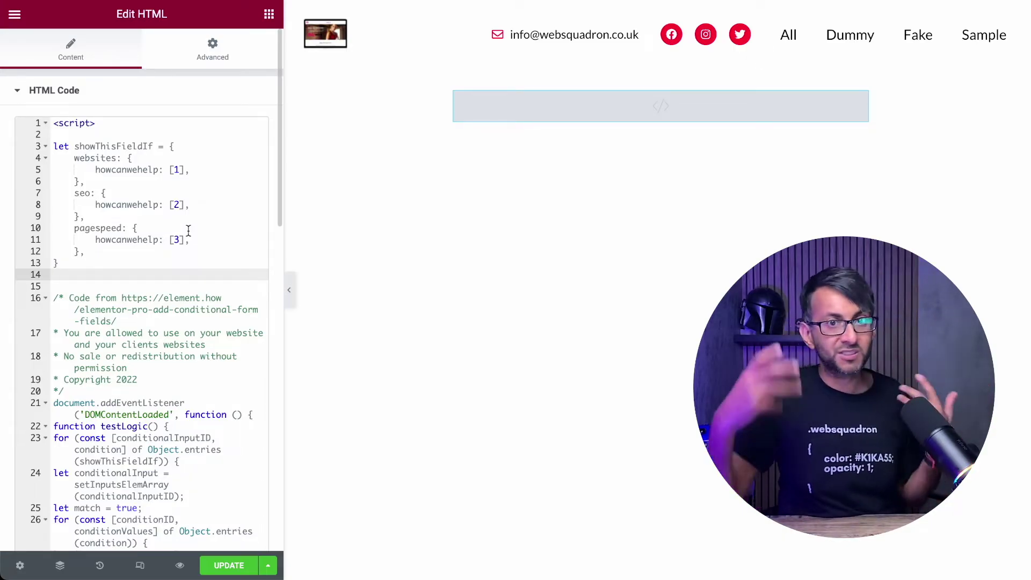
- Drop a Form widget below the HTML block and preview it without the editing panel
click(268, 15)
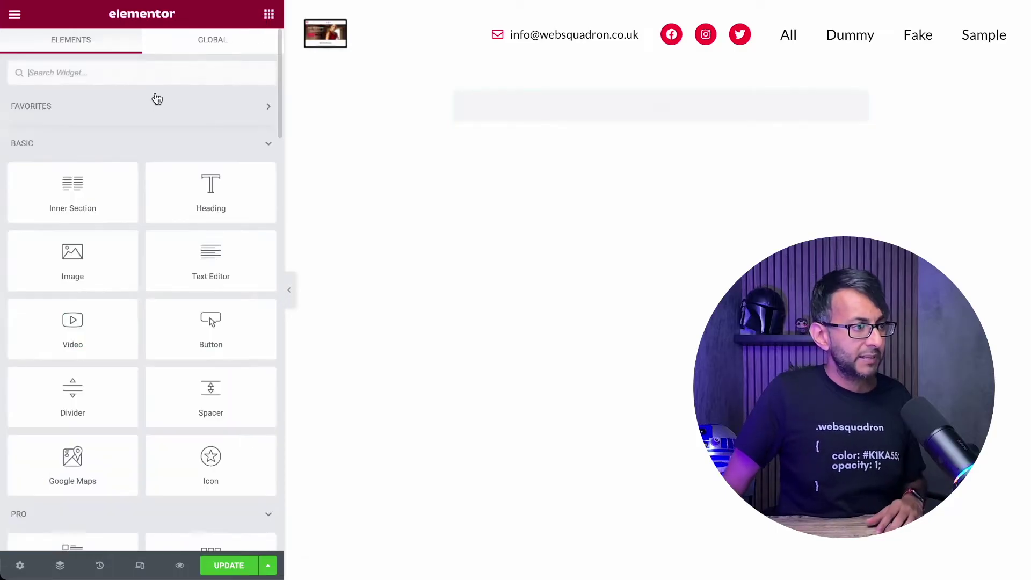
text(form)
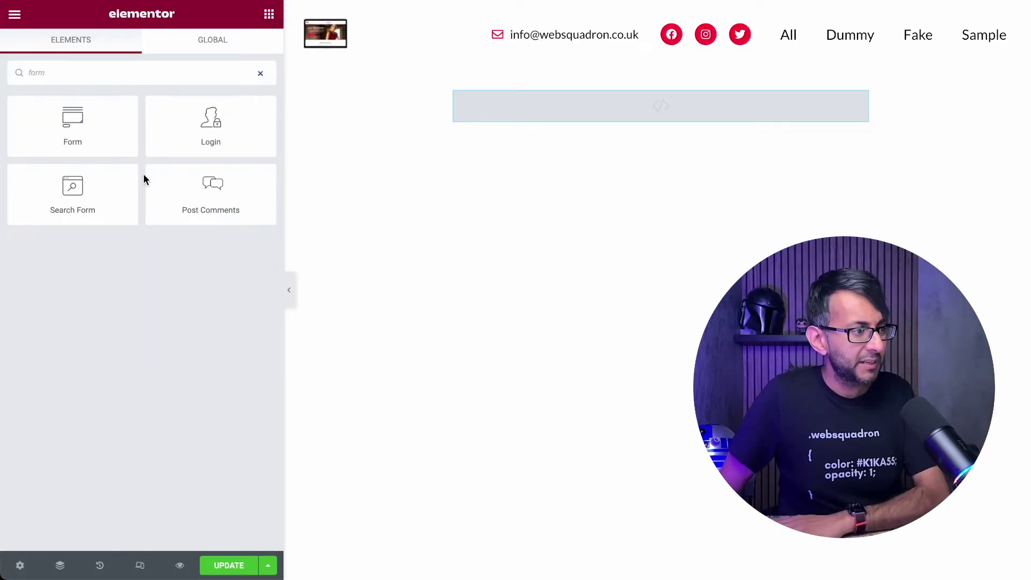
drag(72, 126, 757, 102)
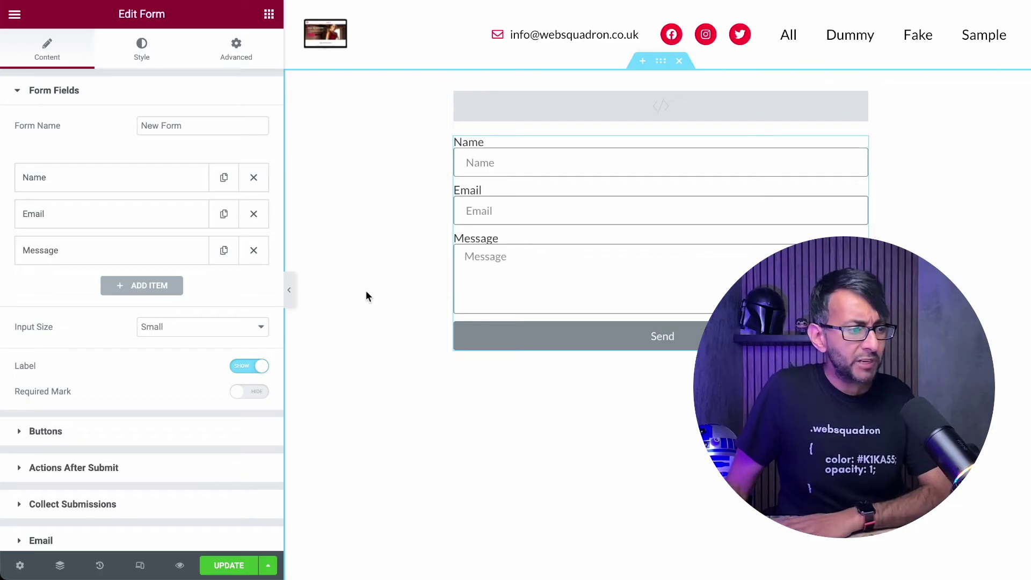
click(289, 300)
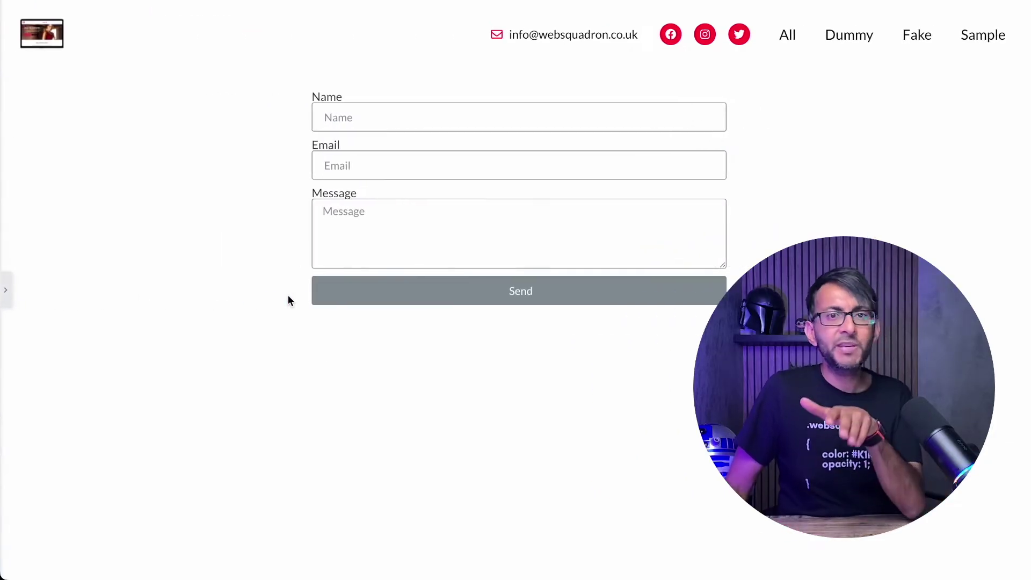
click(7, 295)
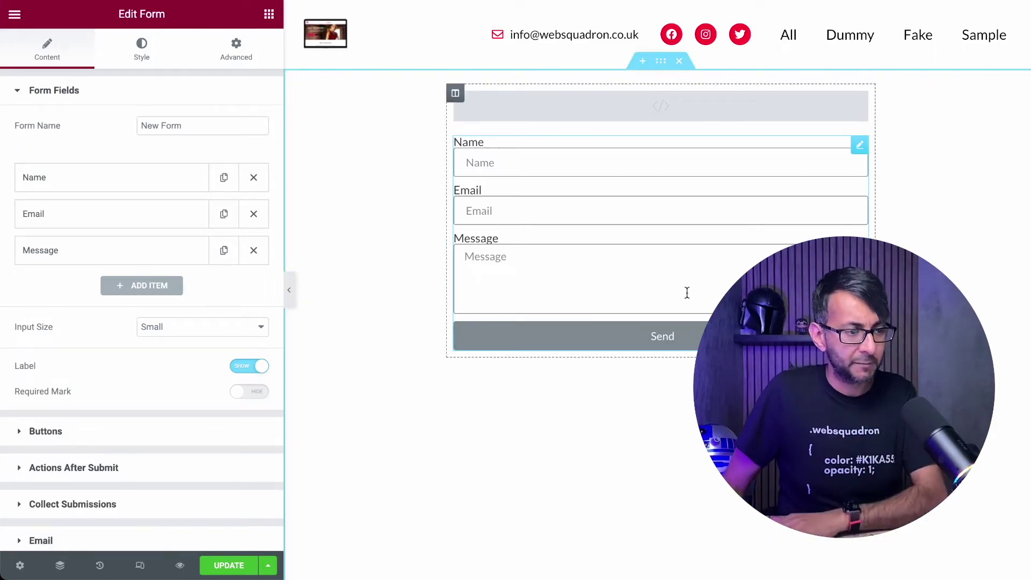
- Delete the Message field and set Name to 50% column width with an empty label
click(254, 250)
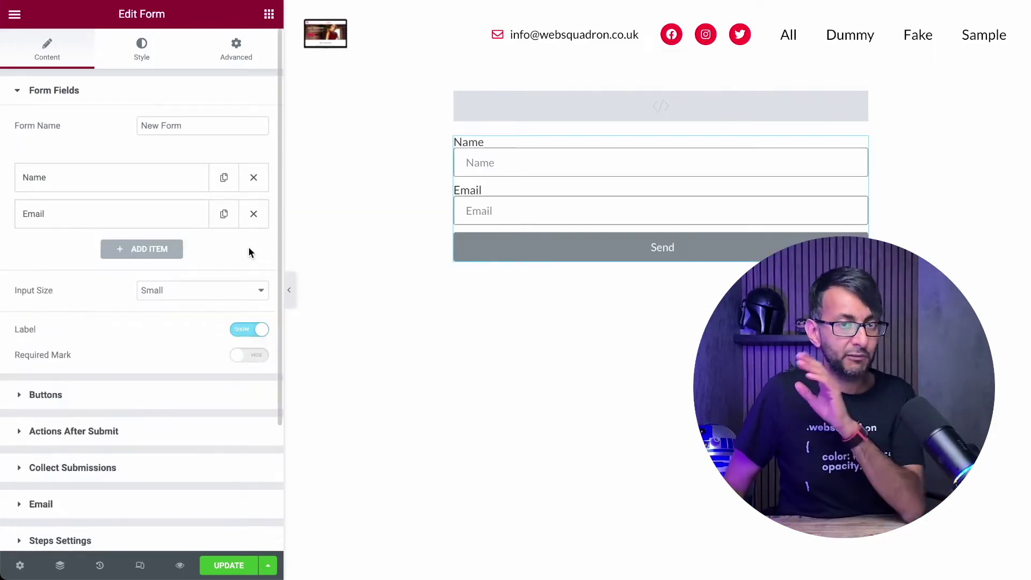
click(110, 181)
click(194, 343)
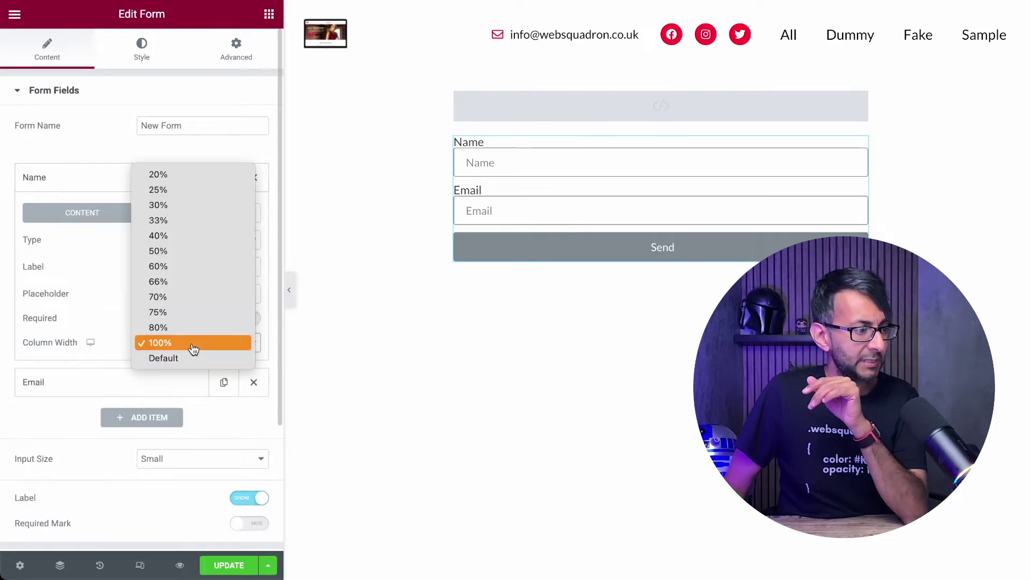
click(160, 236)
click(159, 344)
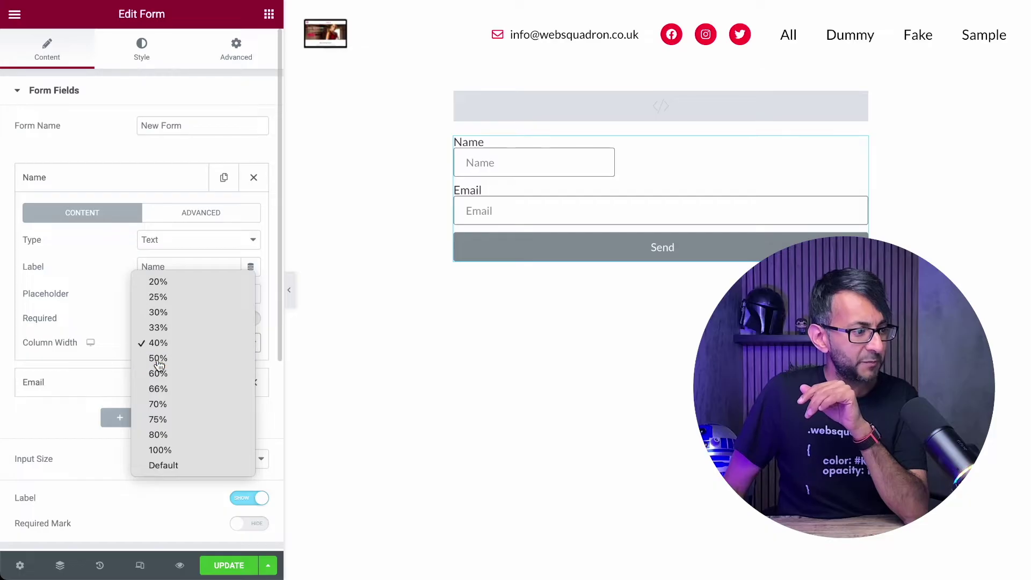
click(158, 358)
double_click(183, 267)
key(BackSpace)
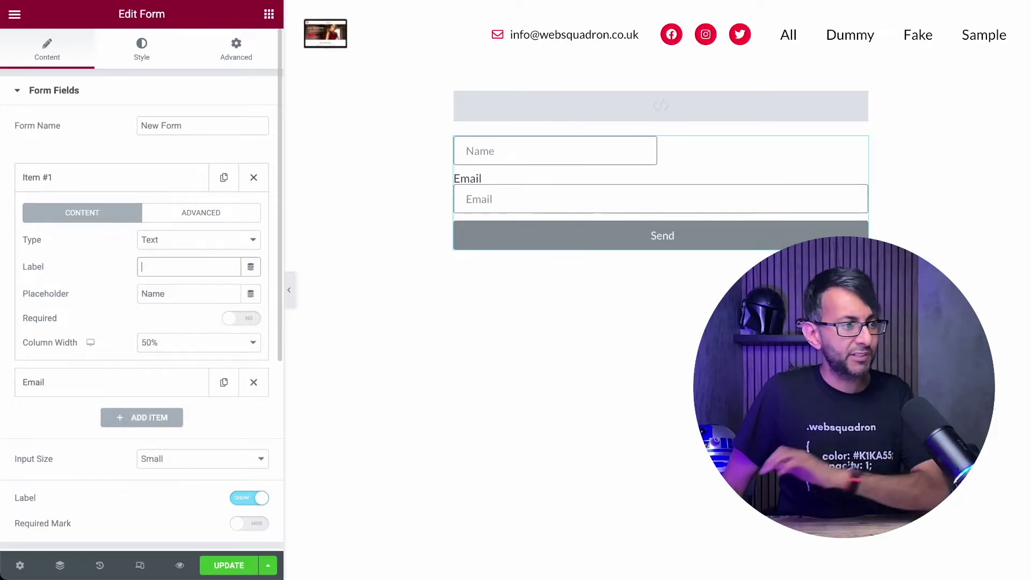
click(69, 179)
- Set the Email field to 50% column width and clear its label
click(64, 216)
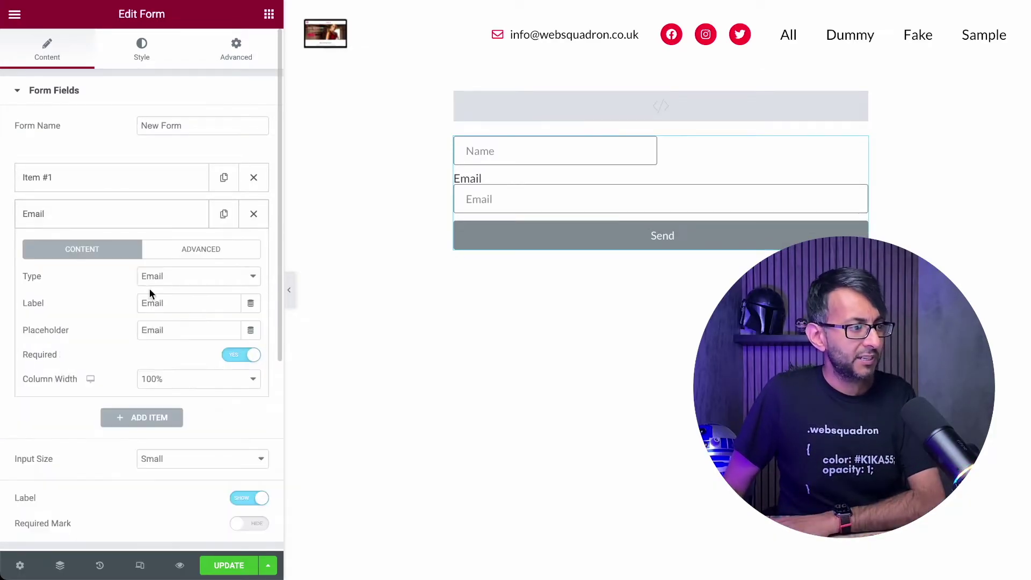
click(178, 382)
click(188, 292)
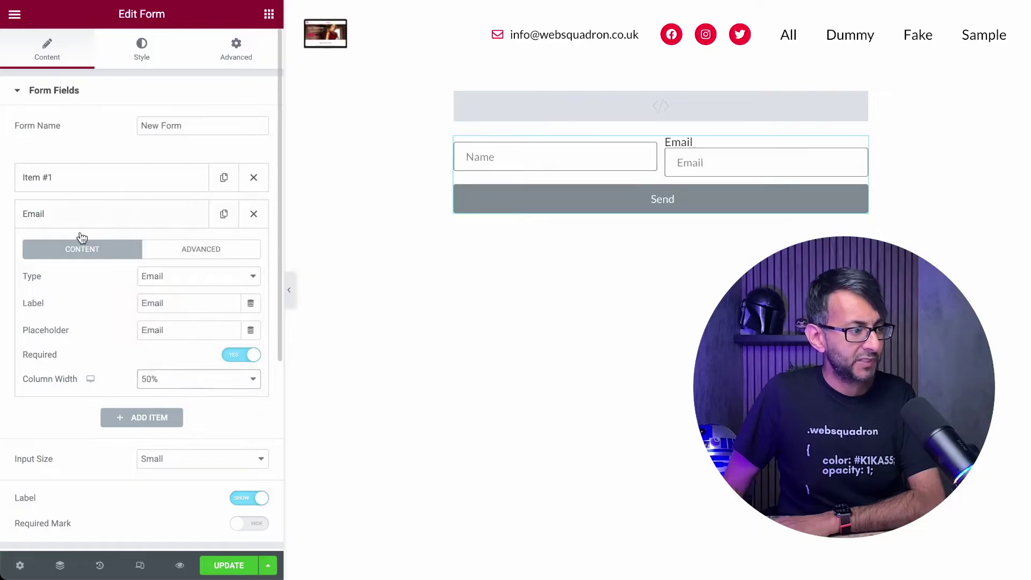
double_click(176, 304)
key(BackSpace)
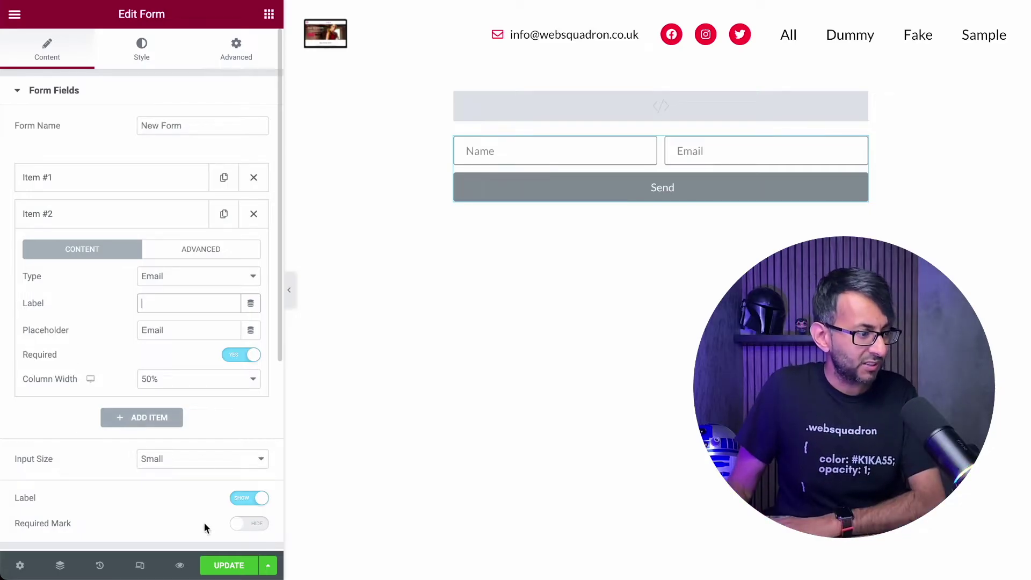
- Toggle the form's Label switch off and on to compare the layout
click(247, 499)
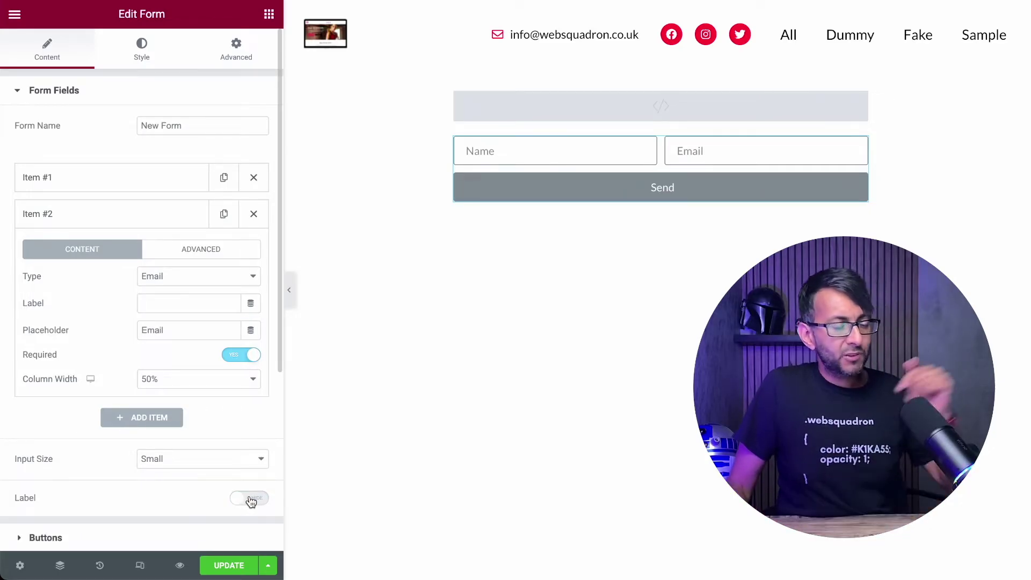
click(250, 500)
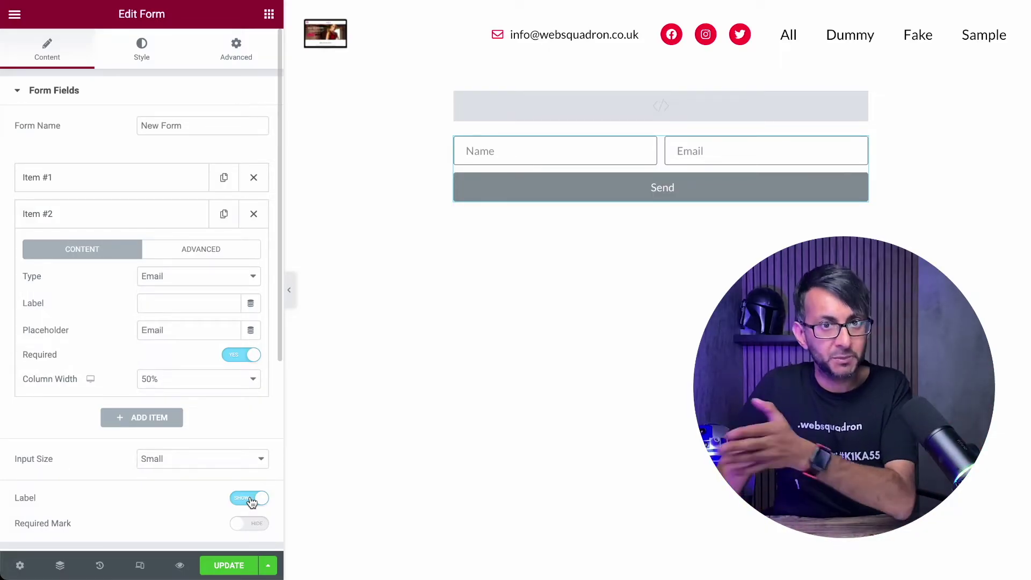
click(250, 499)
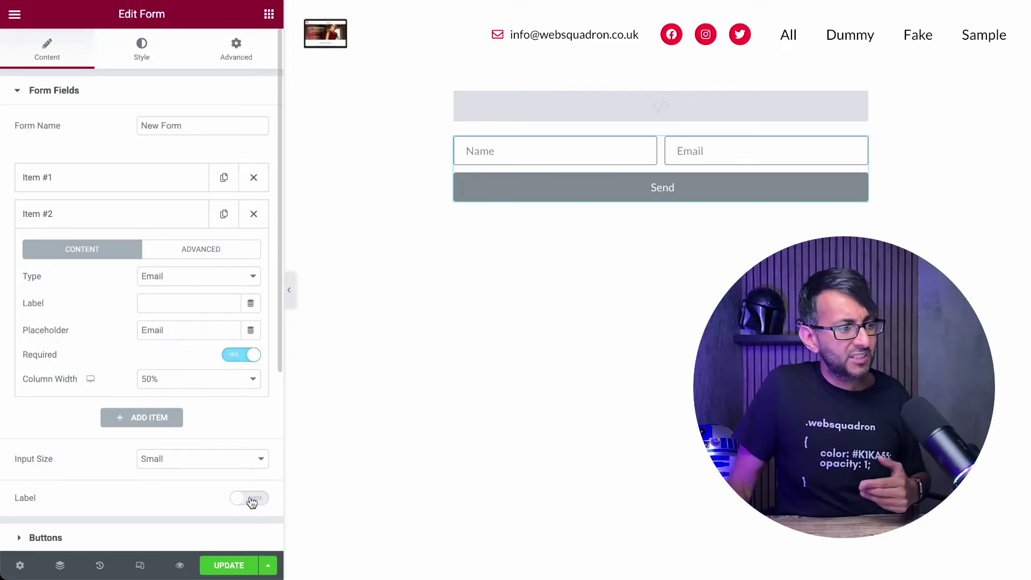
click(250, 499)
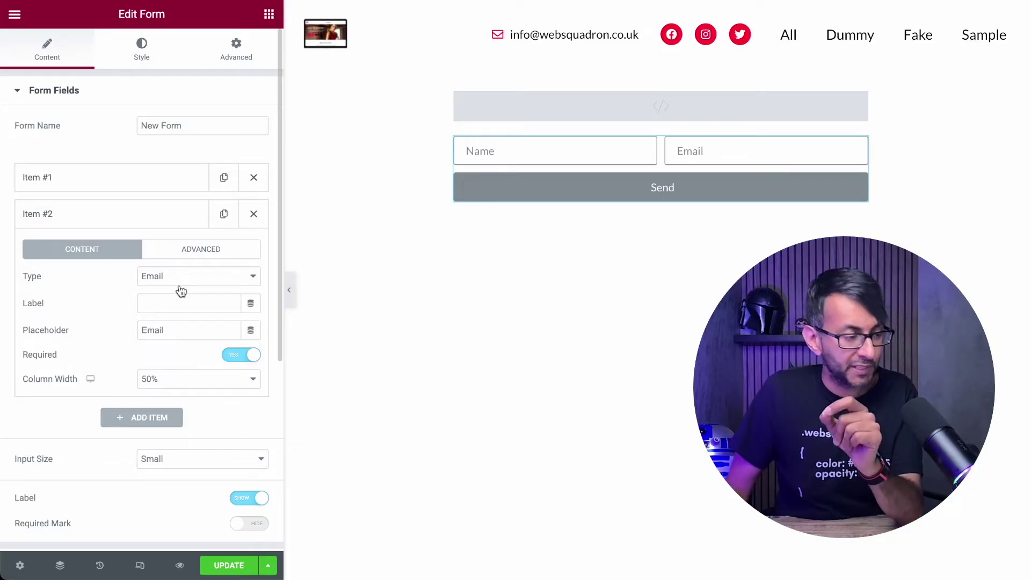
- Add a 'How can we help?' checkbox field with Build/Redo a Website, Improve my SEO, Improve Page Speed Performance
click(142, 419)
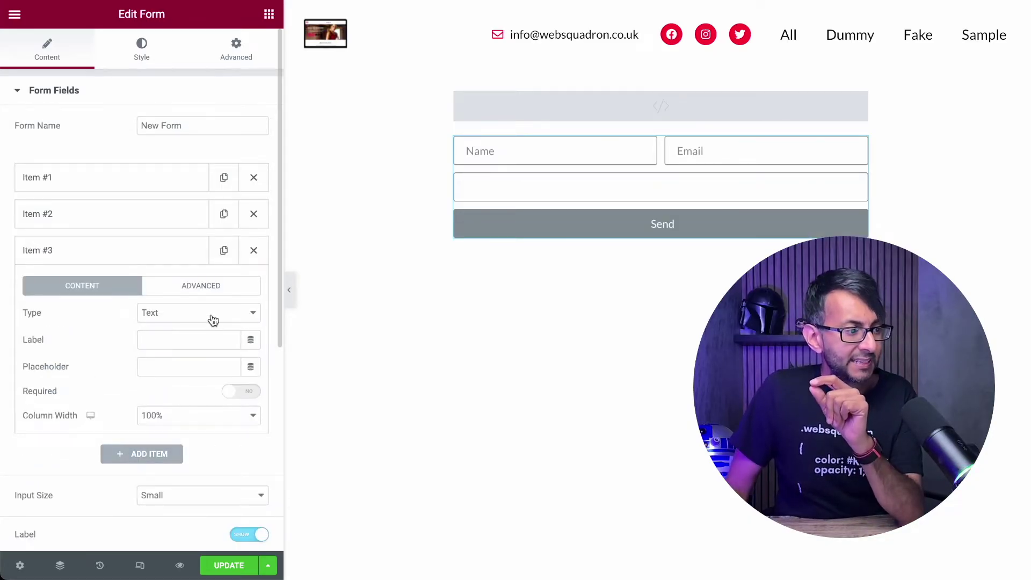
click(214, 320)
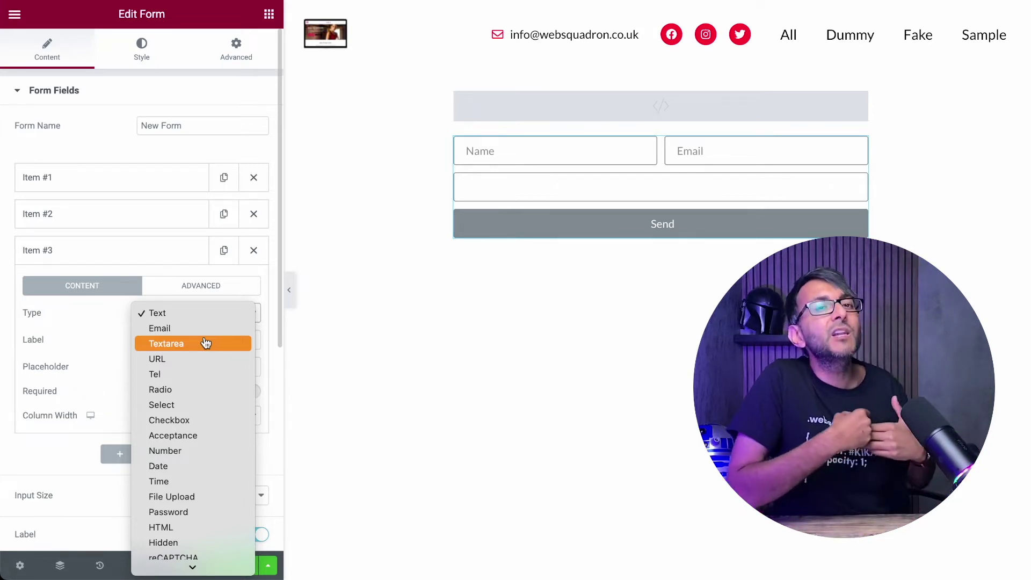
click(185, 421)
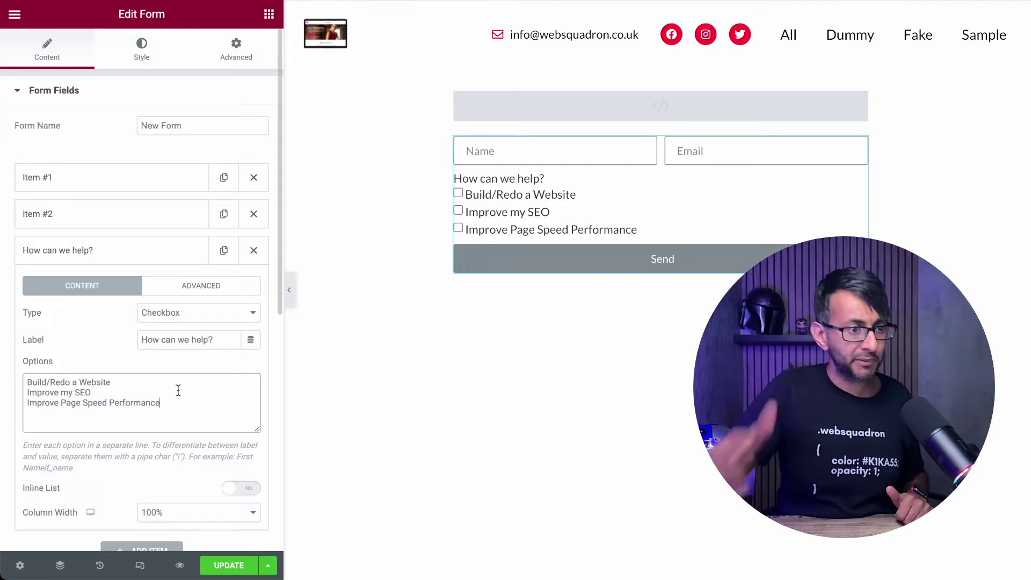
click(695, 110)
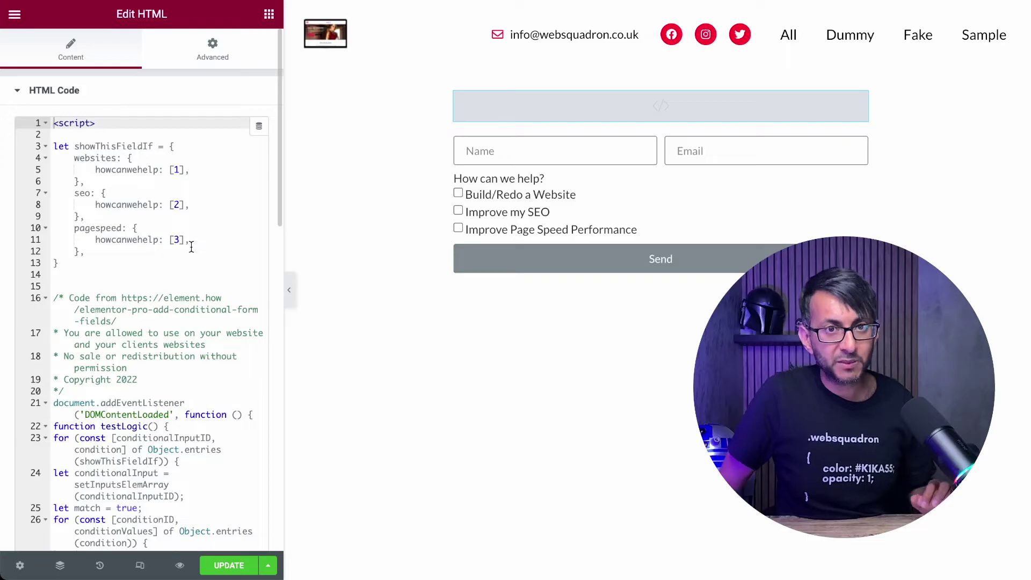
- Change the 'How can we help?' field's ID to howcanwehelp, matching the script's line 11
double_click(123, 241)
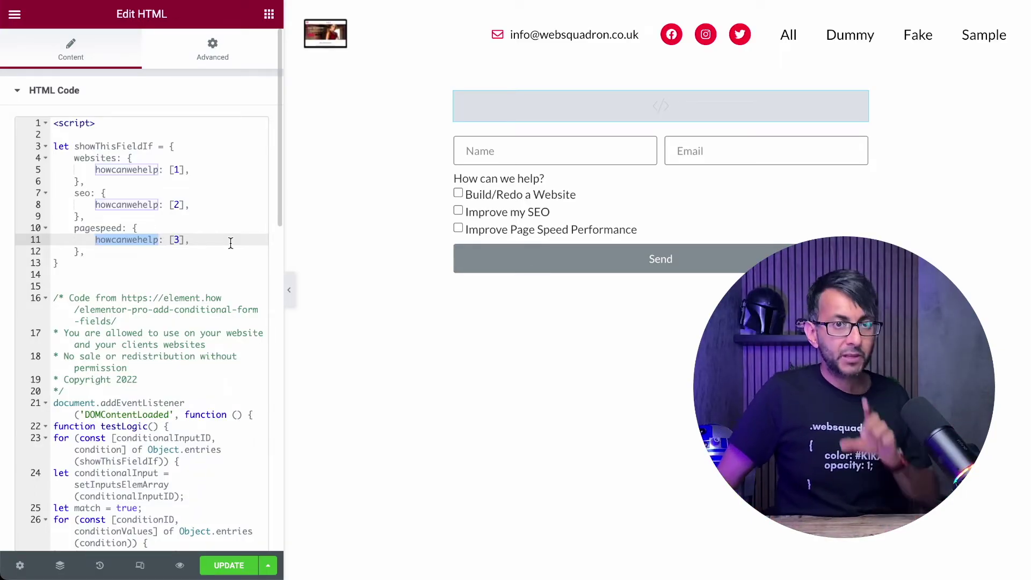
click(745, 232)
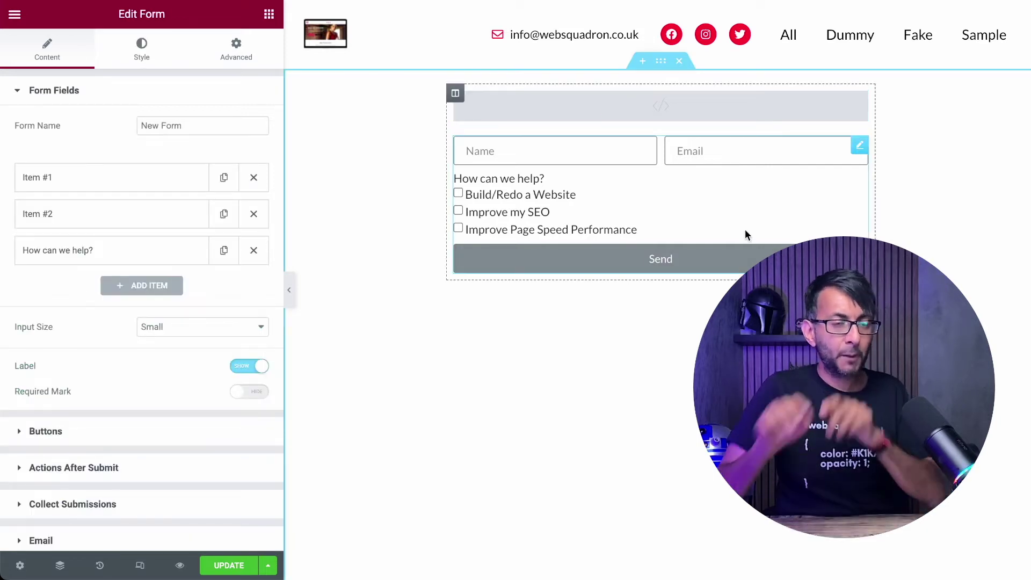
click(146, 256)
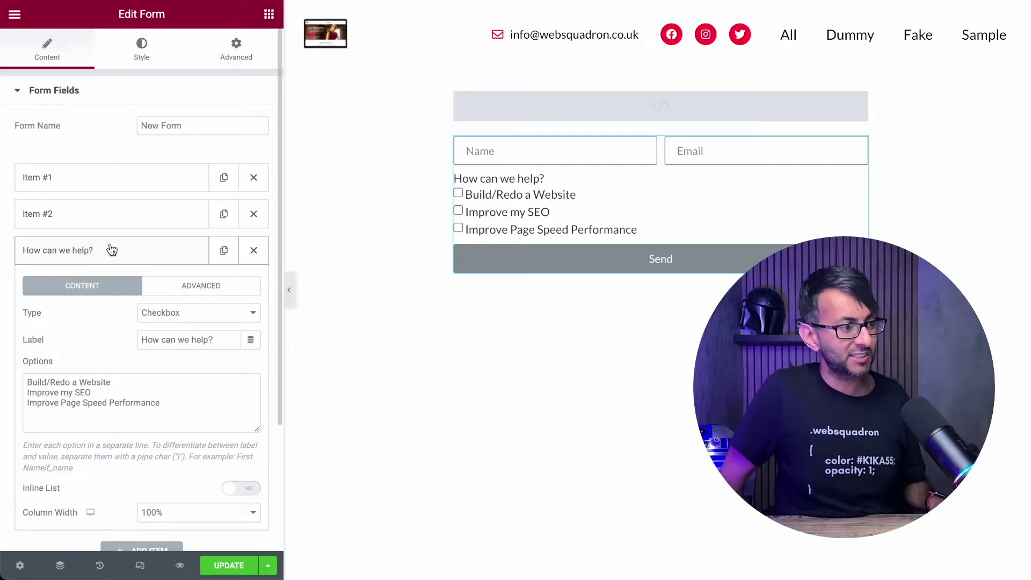
click(197, 290)
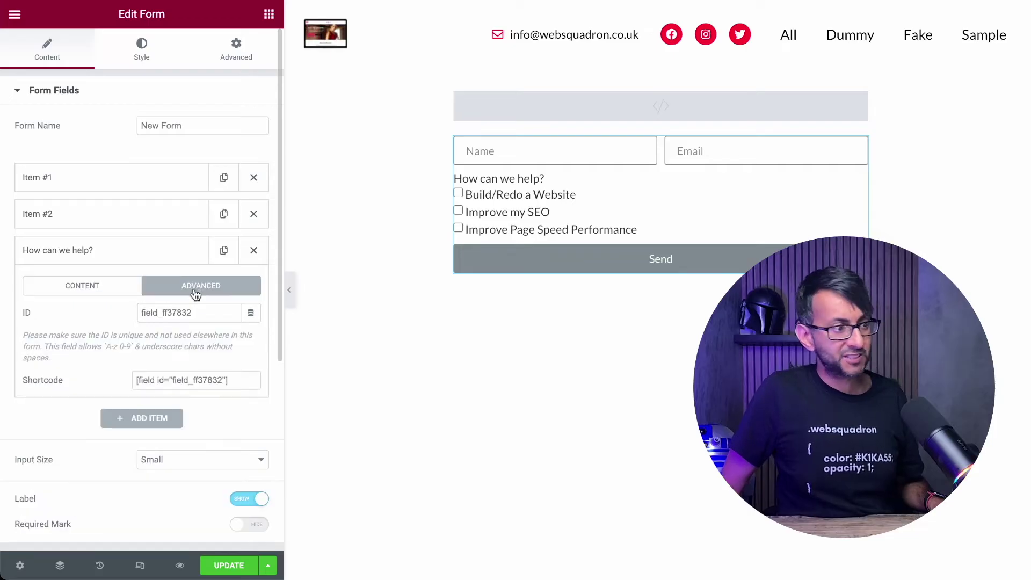
drag(198, 314, 136, 312)
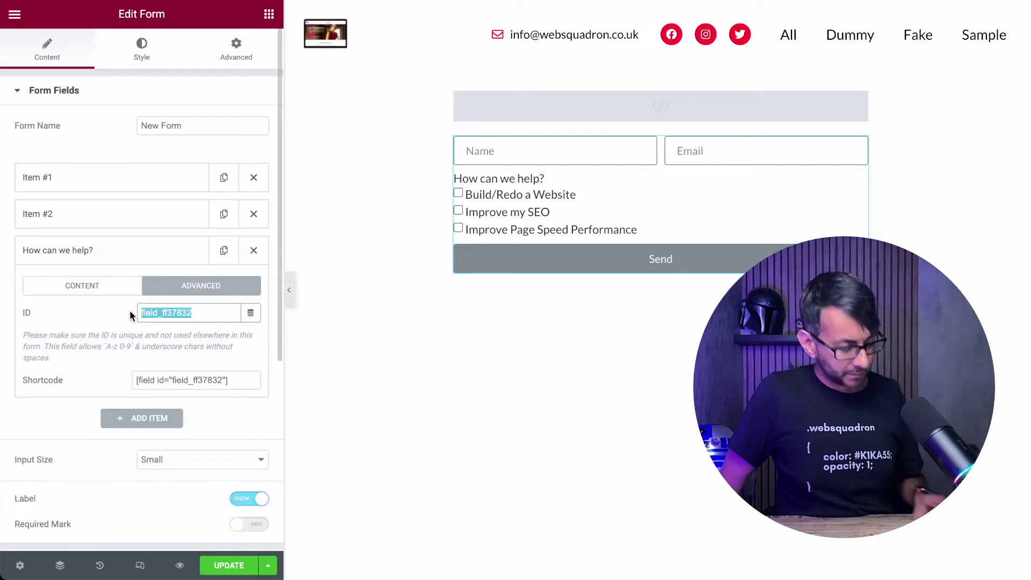
text(howcanwehelp)
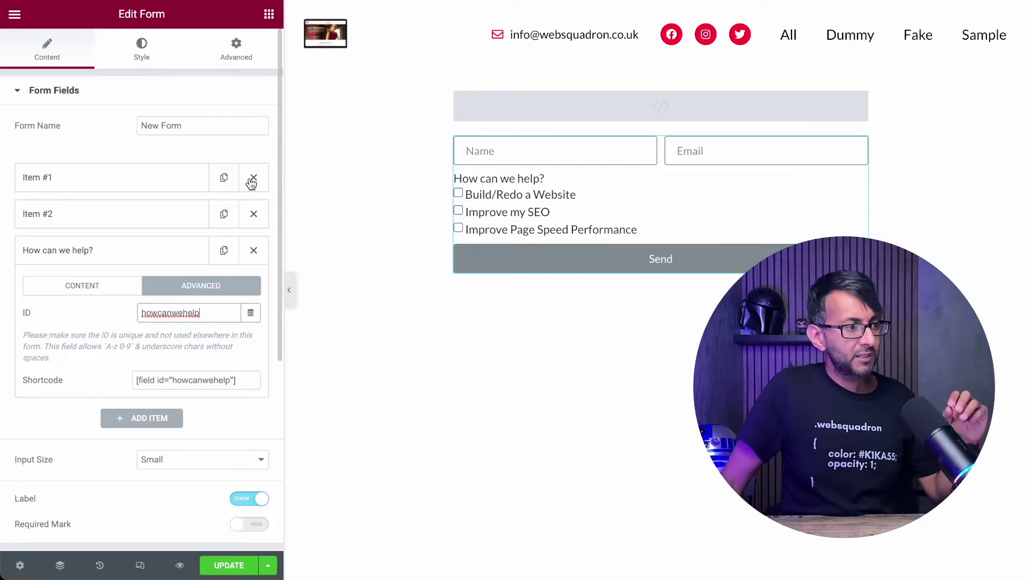
click(636, 115)
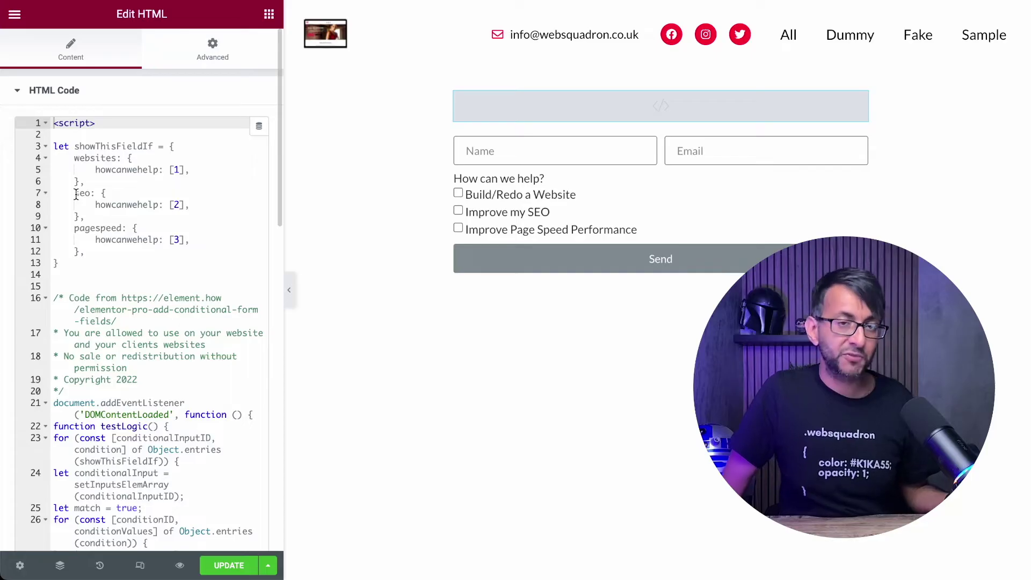
- Create a new checkbox field labelled 'Do you have;' with four options and ID websites
click(718, 210)
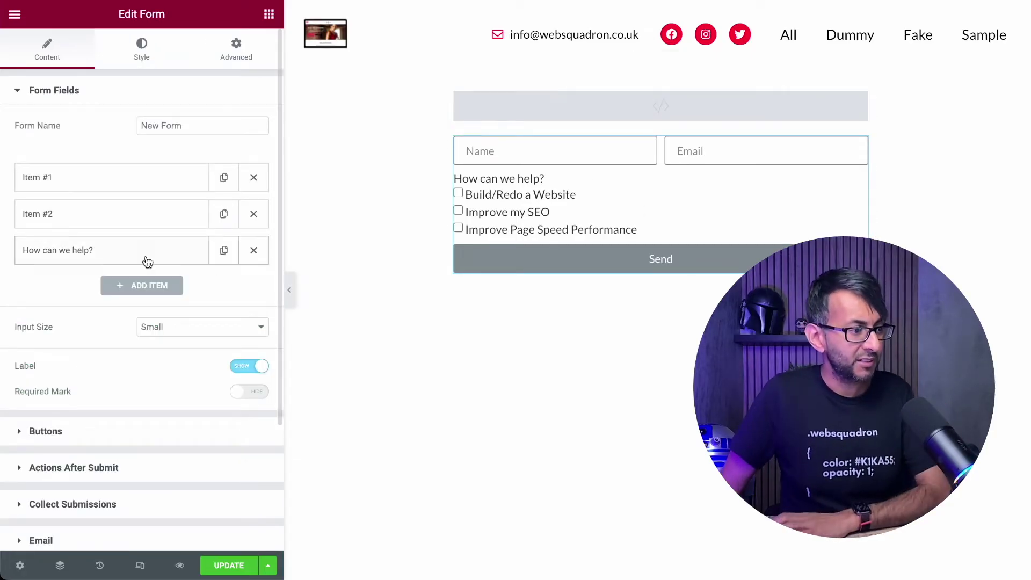
click(154, 289)
click(202, 352)
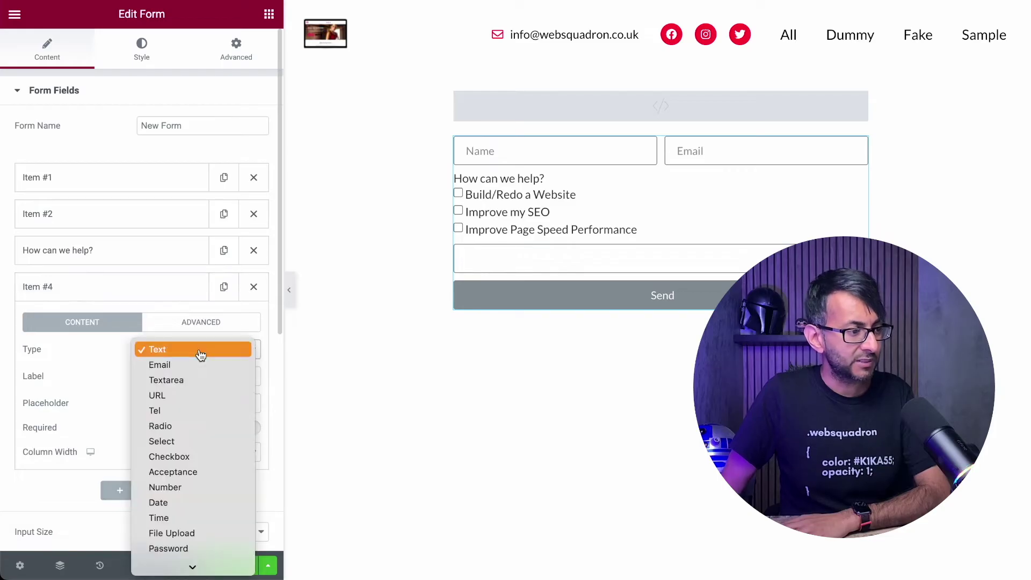
click(182, 456)
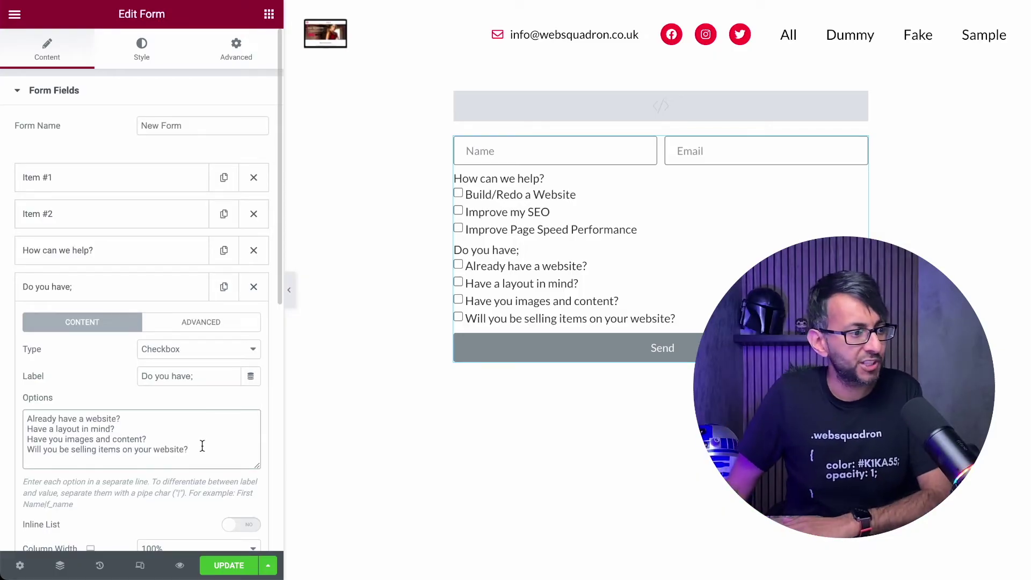
click(206, 325)
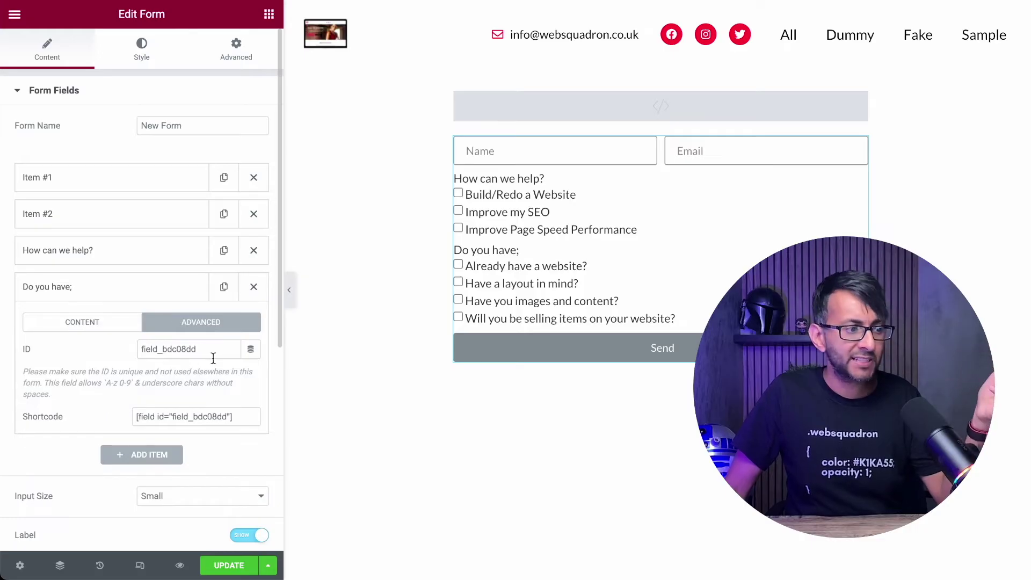
drag(199, 349, 99, 339)
text(websites)
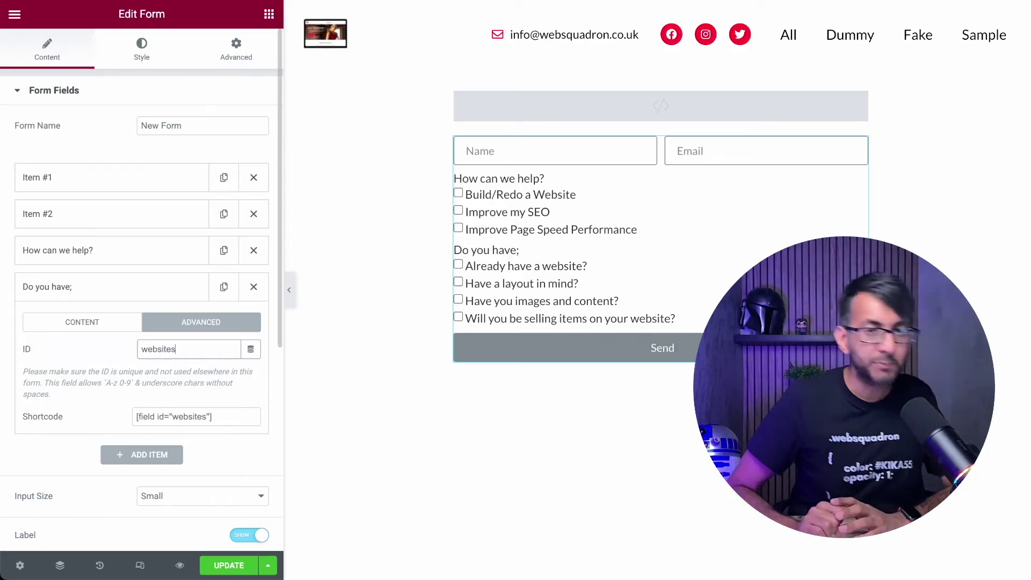
- Check the script's websites condition on line 4, then return to the form fields
click(635, 104)
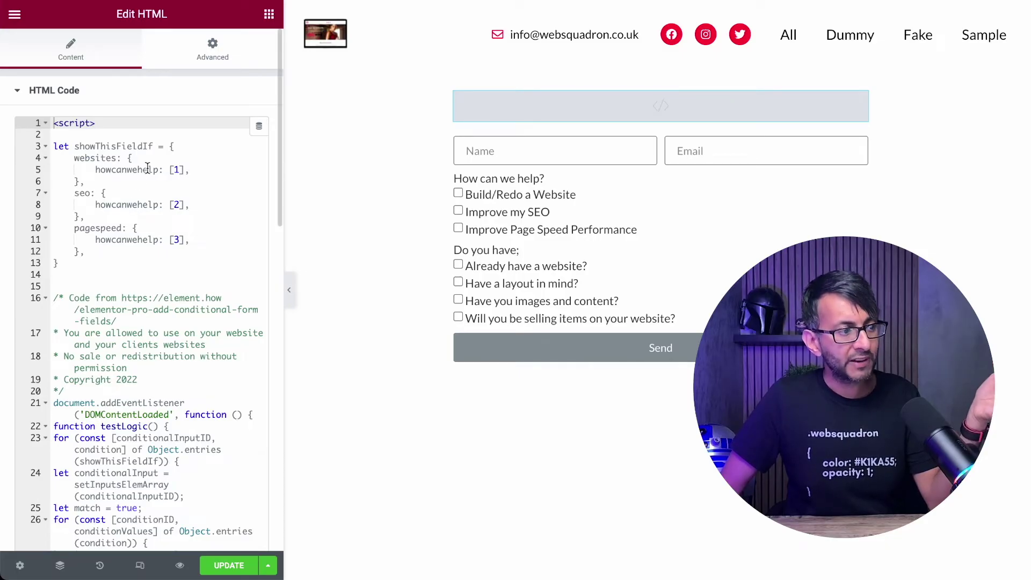
double_click(96, 158)
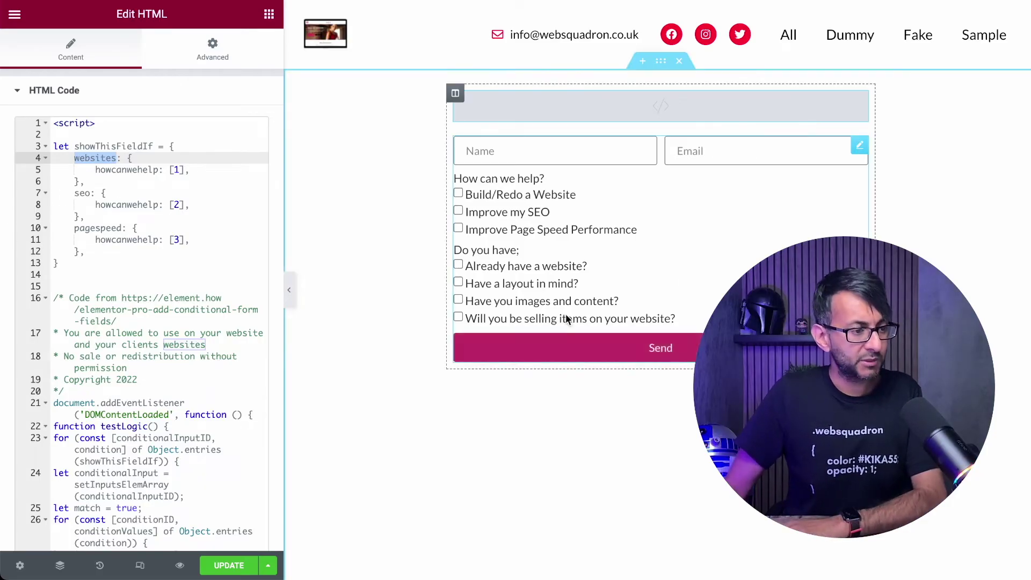
click(655, 223)
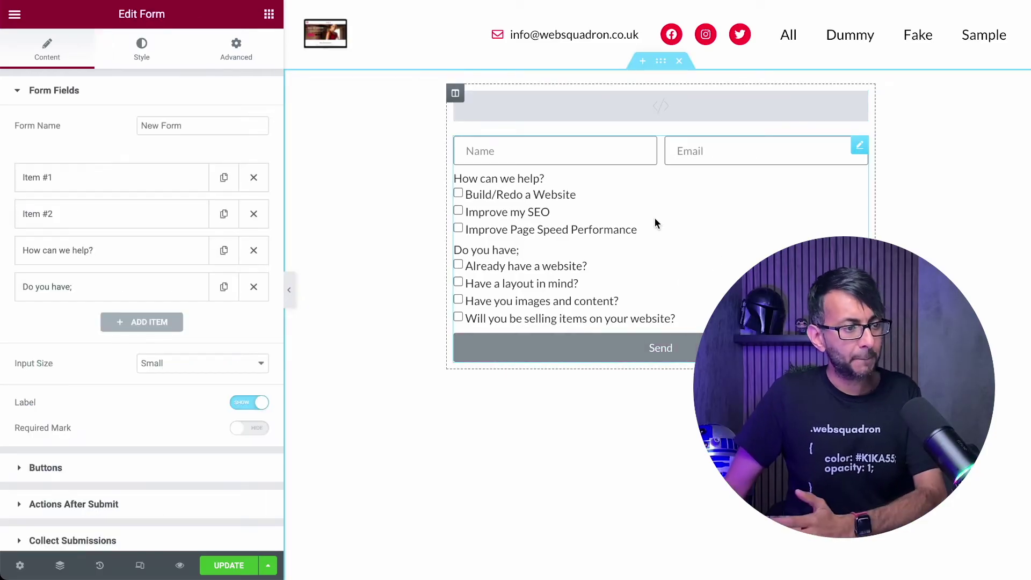
- Duplicate the 'Do you have;' question and start replacing the copy's ID with 'are_'
click(223, 288)
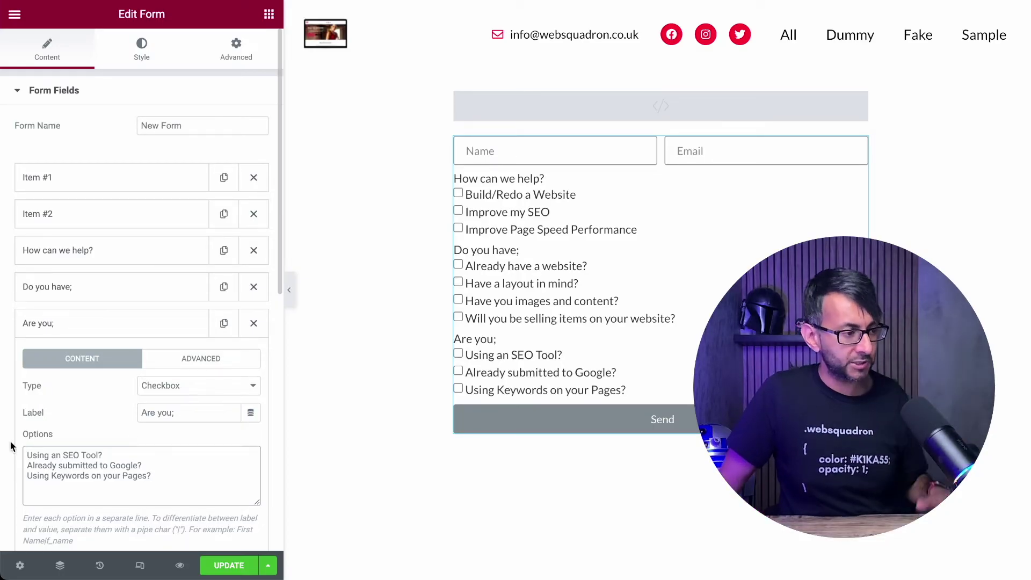
click(213, 358)
drag(198, 386, 139, 384)
text(are_)
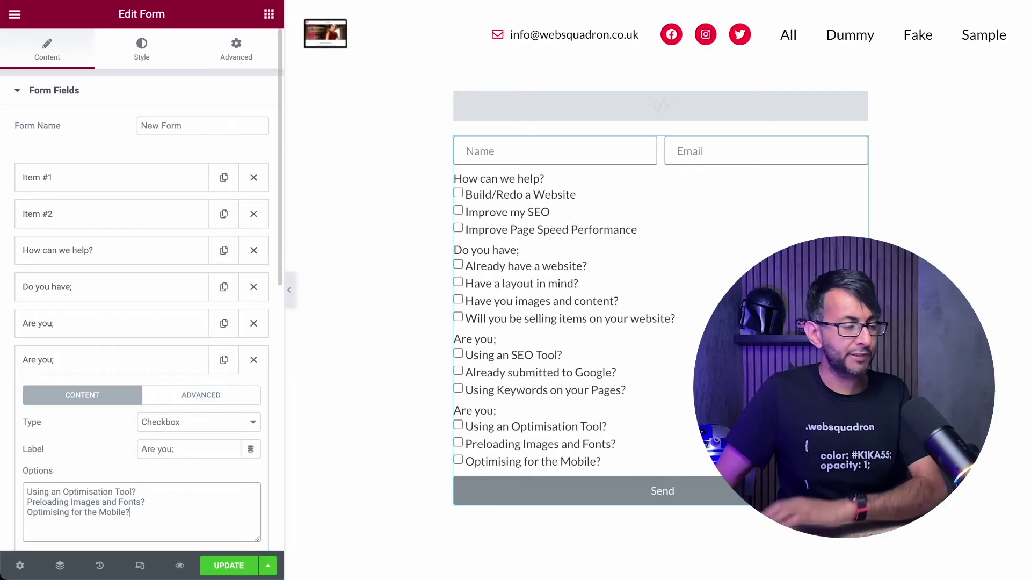
- Set the last 'Are you;' question's ID to pagespeed and widen the form's rows gap to 21
click(209, 398)
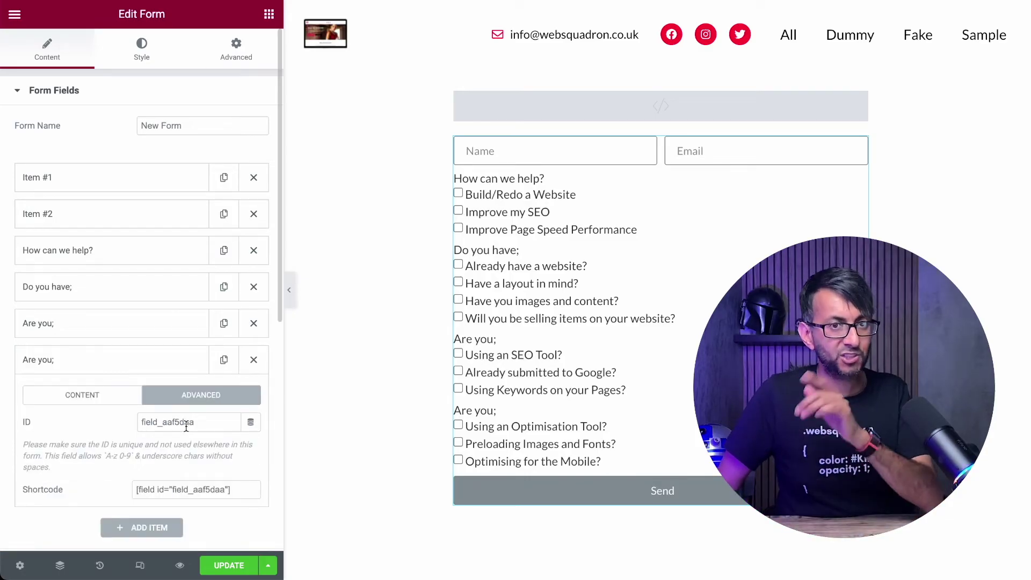
drag(211, 422, 83, 417)
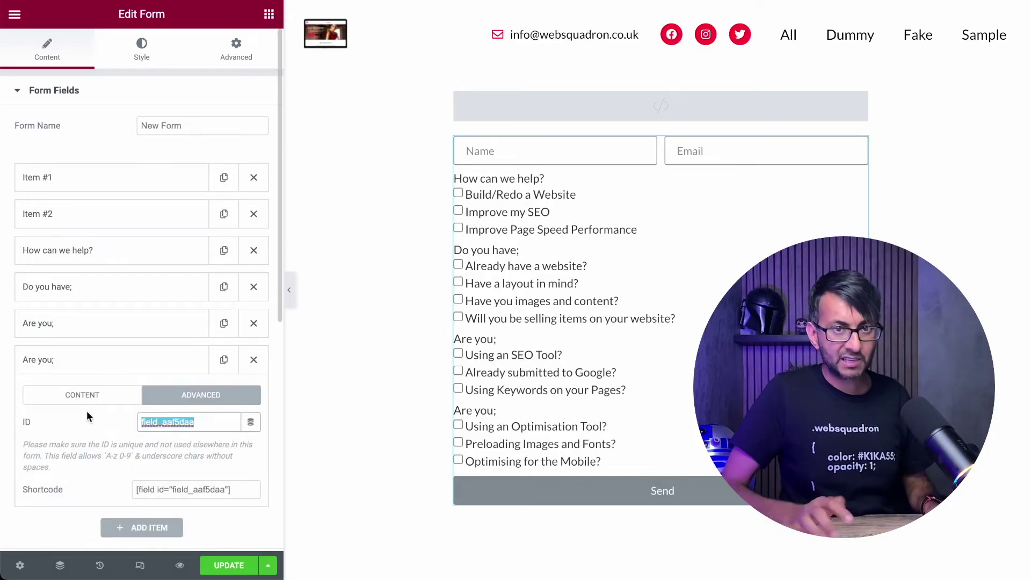
text(pagesp)
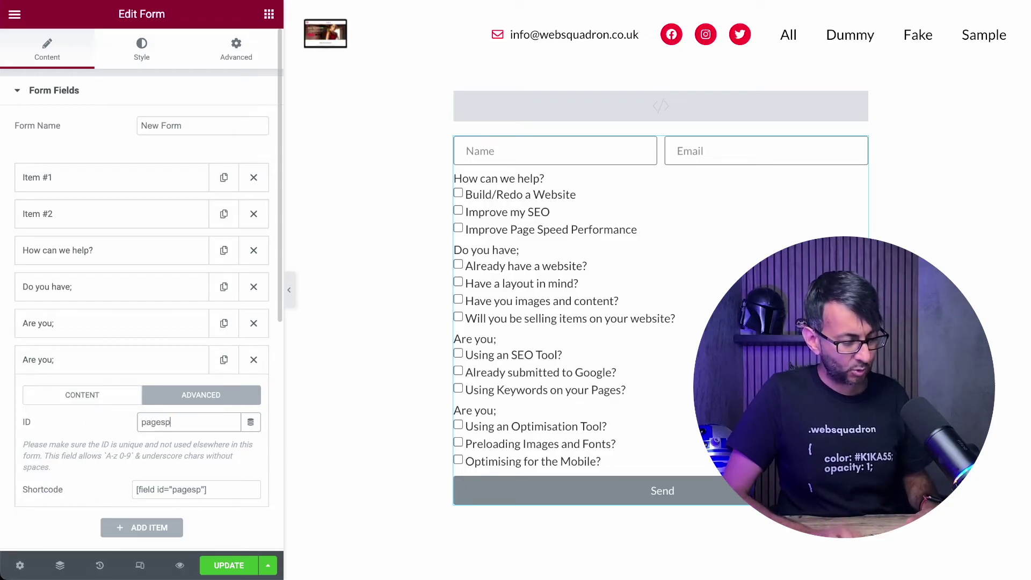
text(eed)
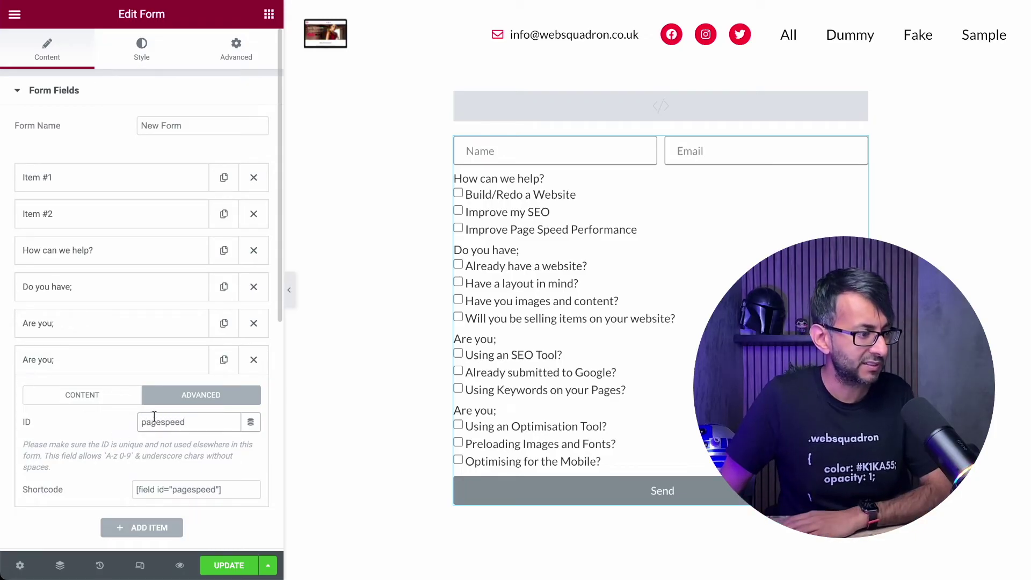
click(142, 48)
drag(47, 188, 109, 194)
- Set rows gap to 30 and label spacing to 10, then update and view the live page
double_click(228, 187)
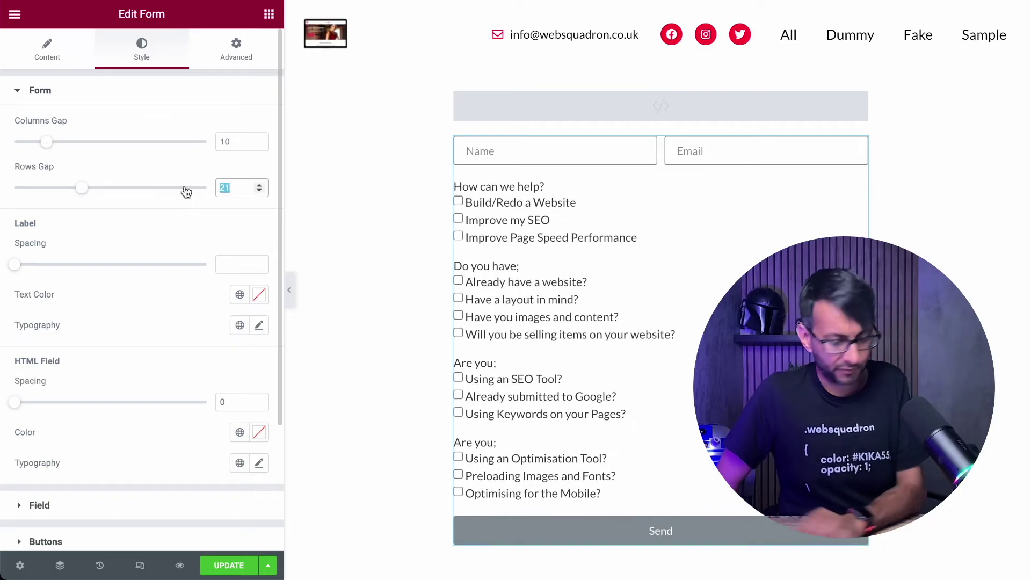
text(30)
click(18, 265)
drag(20, 268, 47, 269)
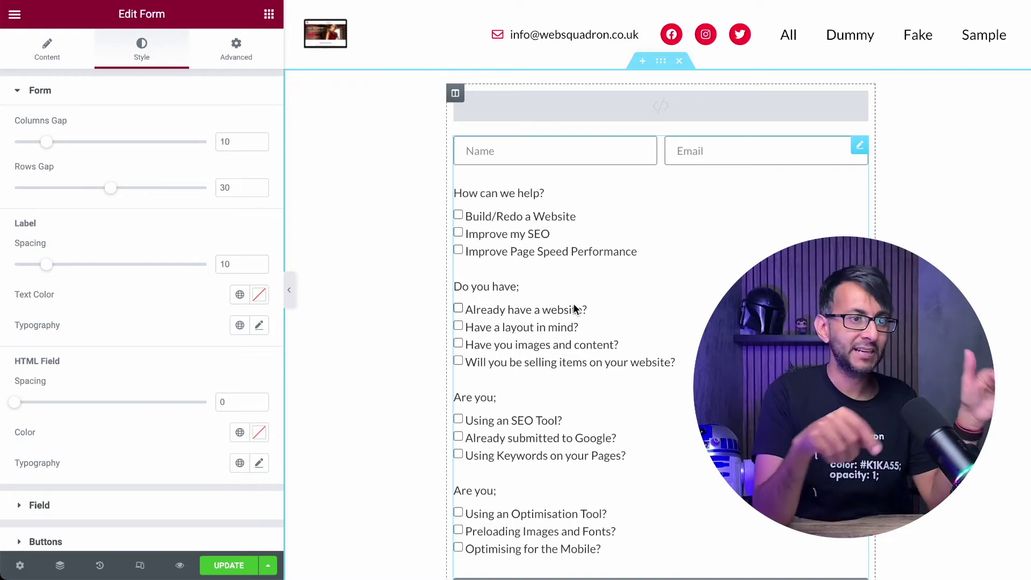
click(180, 565)
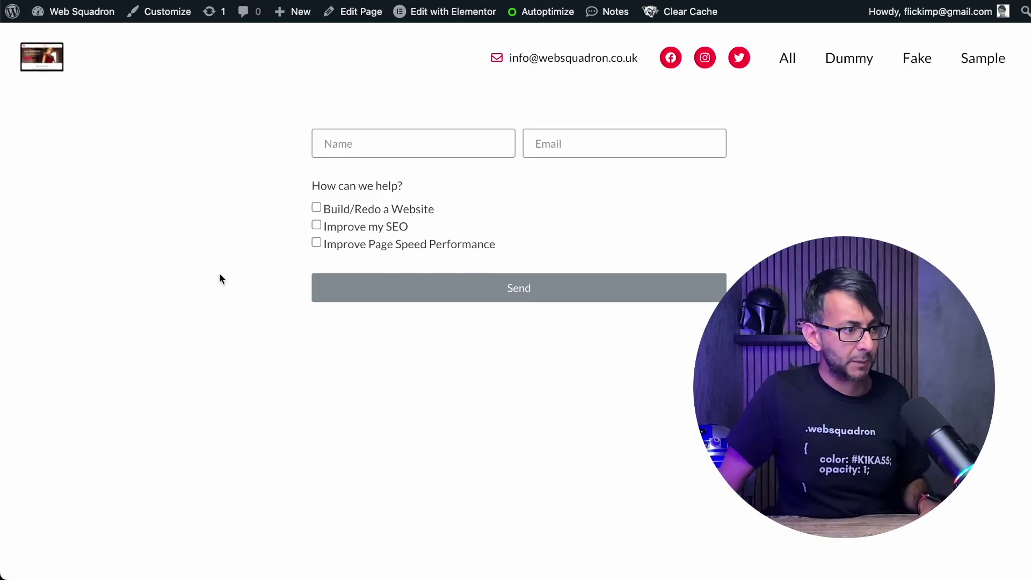
- Enter a test name and an email address in the live form
click(391, 134)
text(Im)
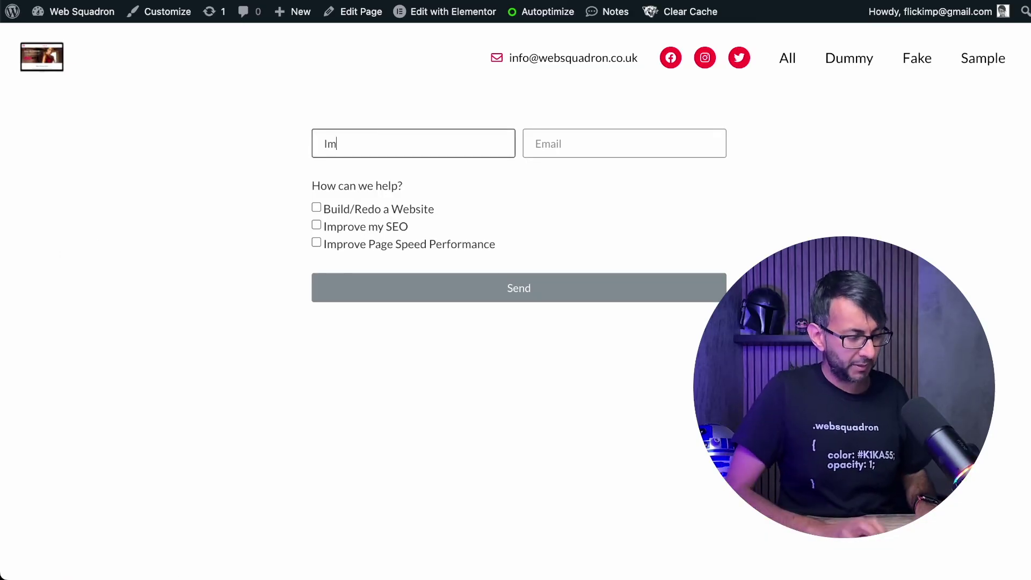
text(ran)
click(537, 144)
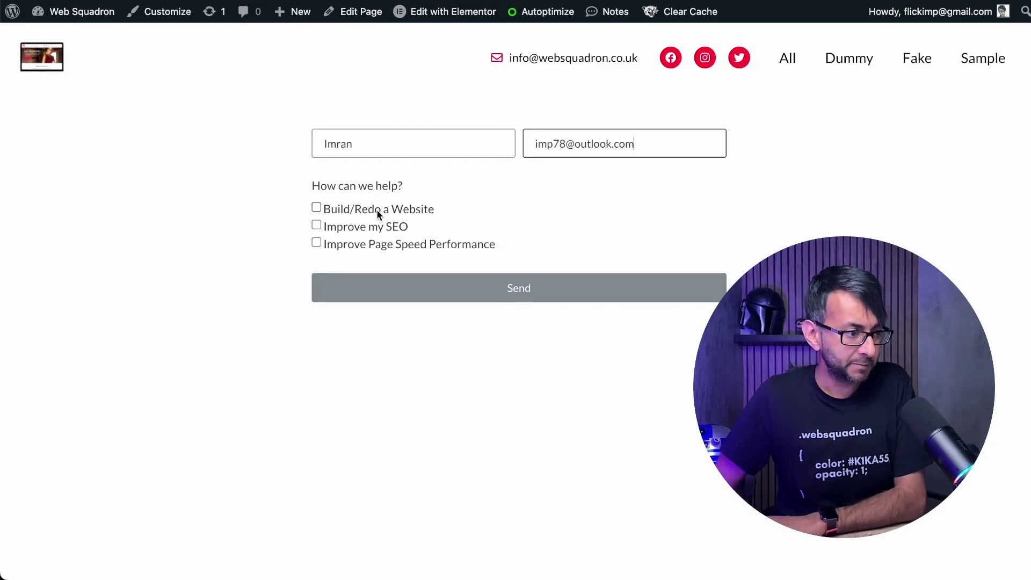
- Tick and untick Build/Redo a Website, Improve Page Speed Performance and Improve my SEO to check each one's follow-up questions
click(315, 209)
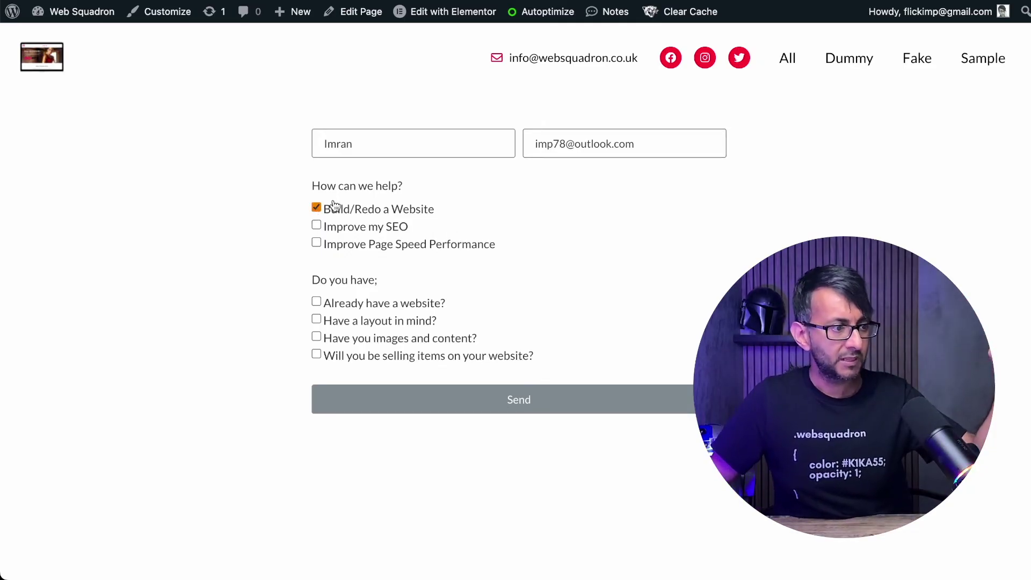
click(317, 208)
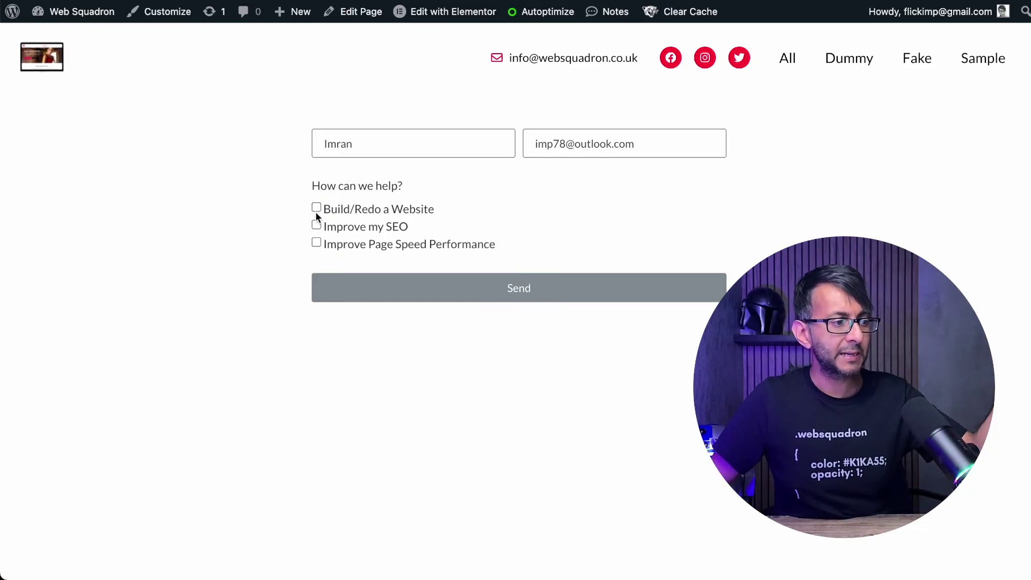
click(316, 243)
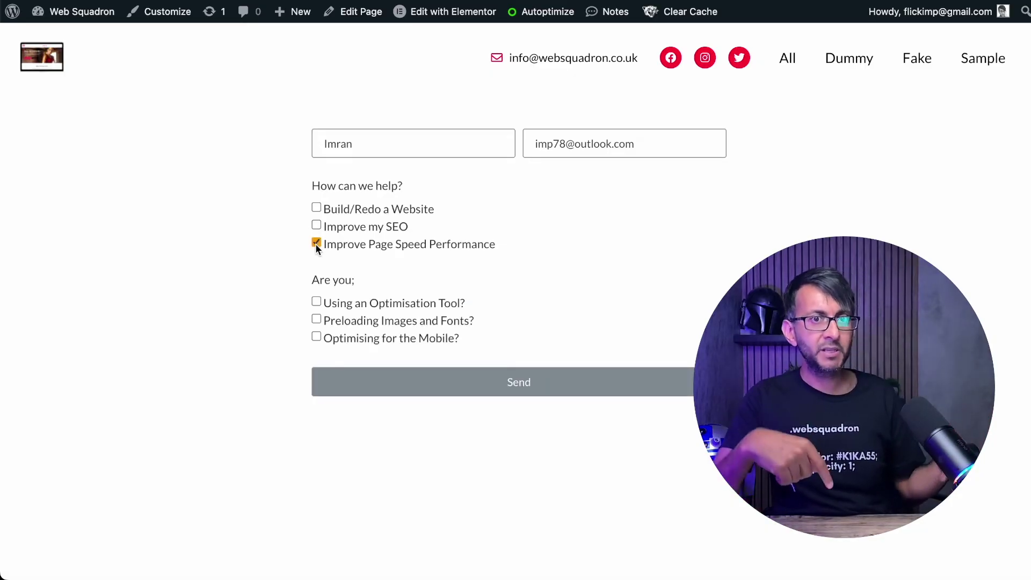
click(315, 243)
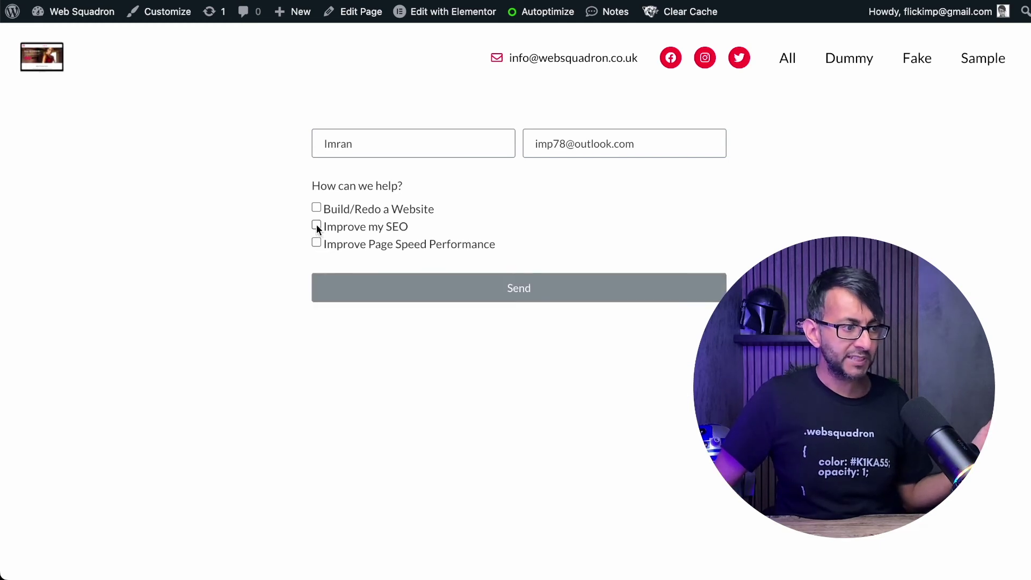
click(317, 225)
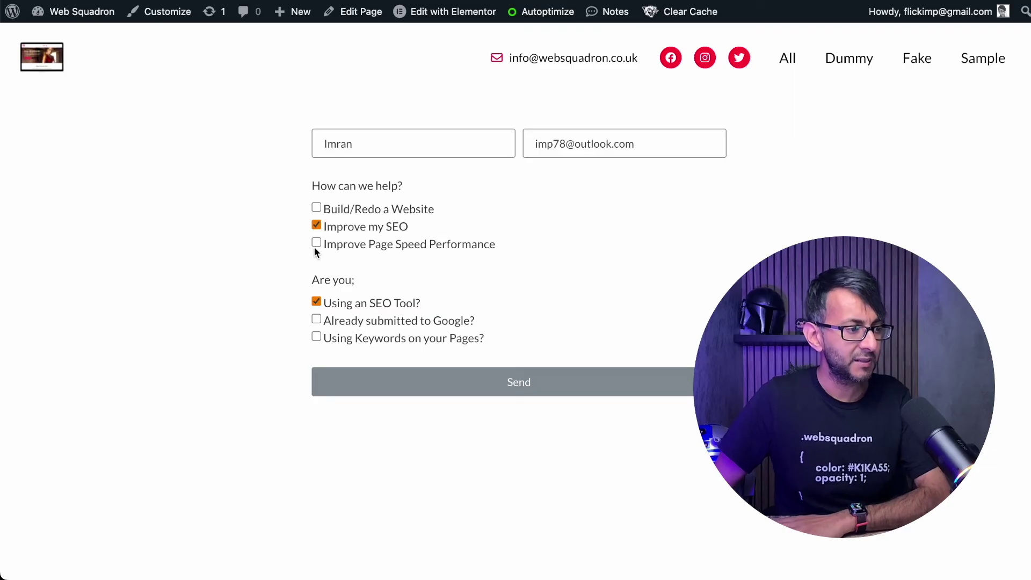
click(316, 226)
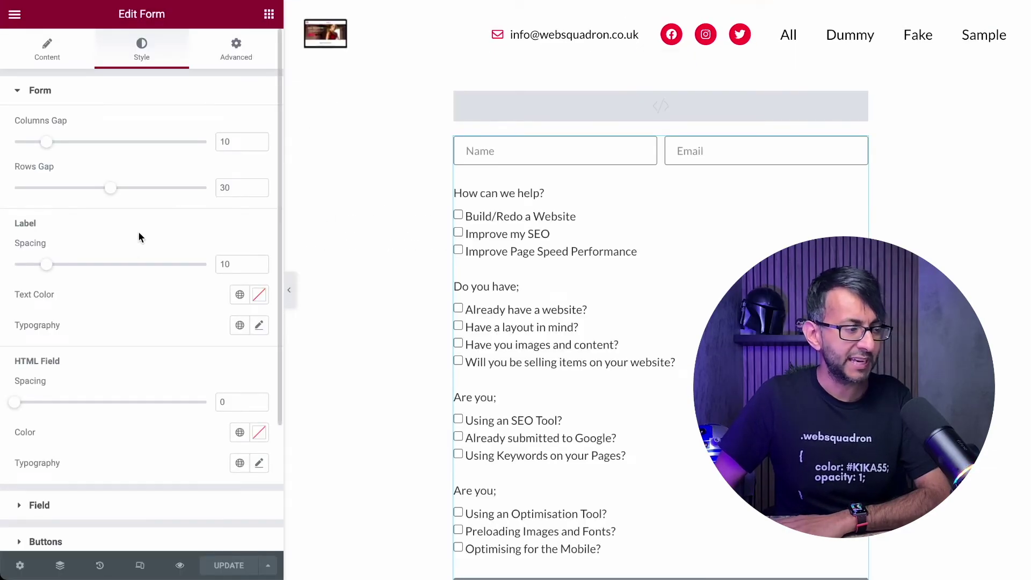
- Open the How can we help? field's settings and try adding '(Multi-Select)' to its label, then remove it
click(48, 51)
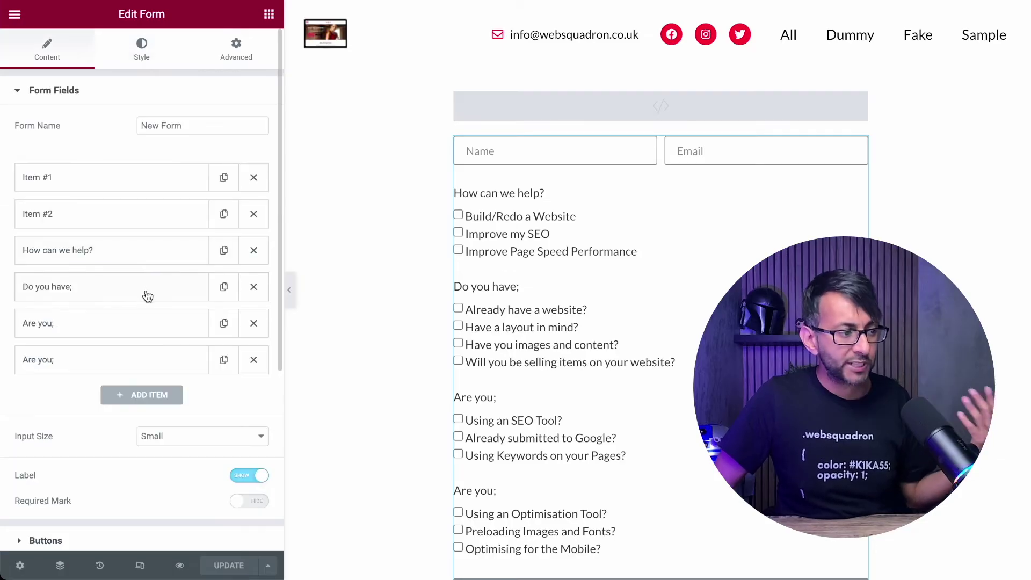
click(103, 257)
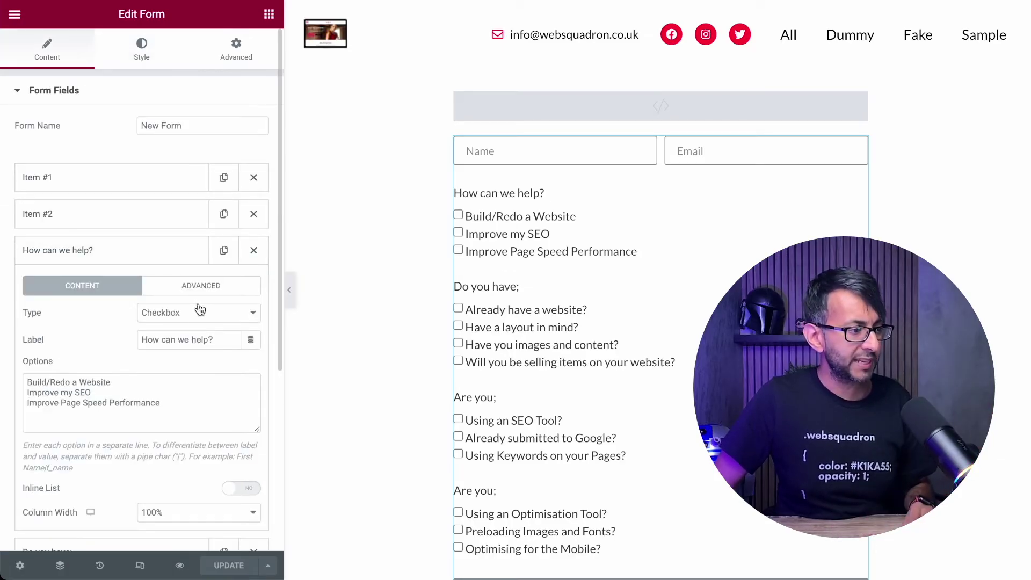
click(222, 341)
text(()
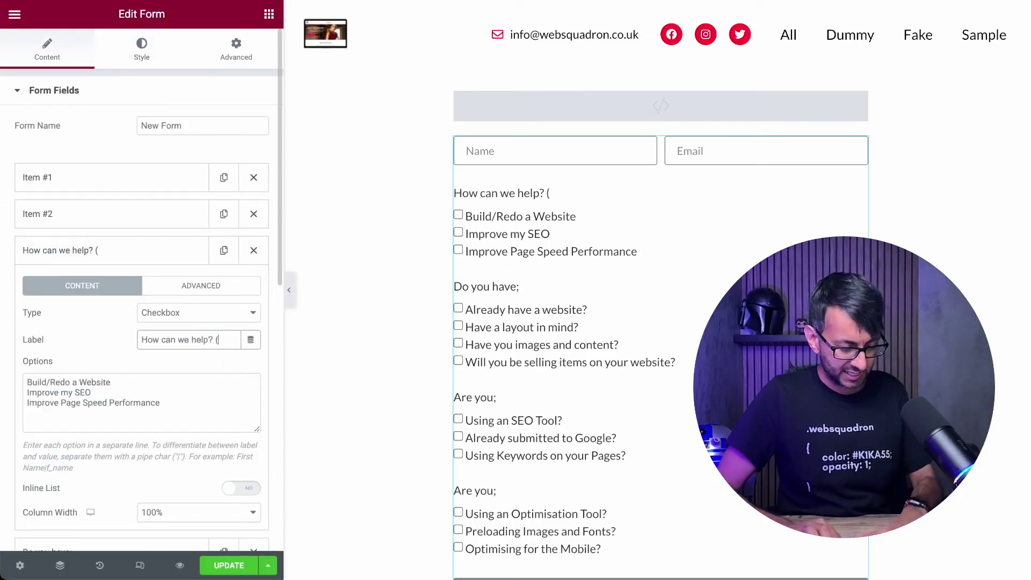
text(Multi-Selec)
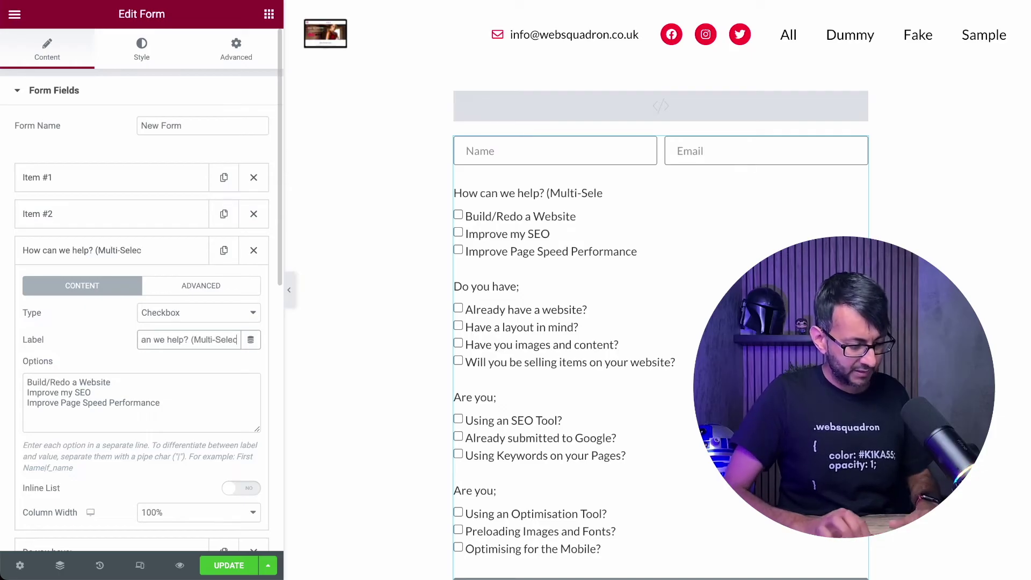
text(t))
key(BackSpace)
key(BackSpace)
key(BackSpace)
key(BackSpace)
key(BackSpace)
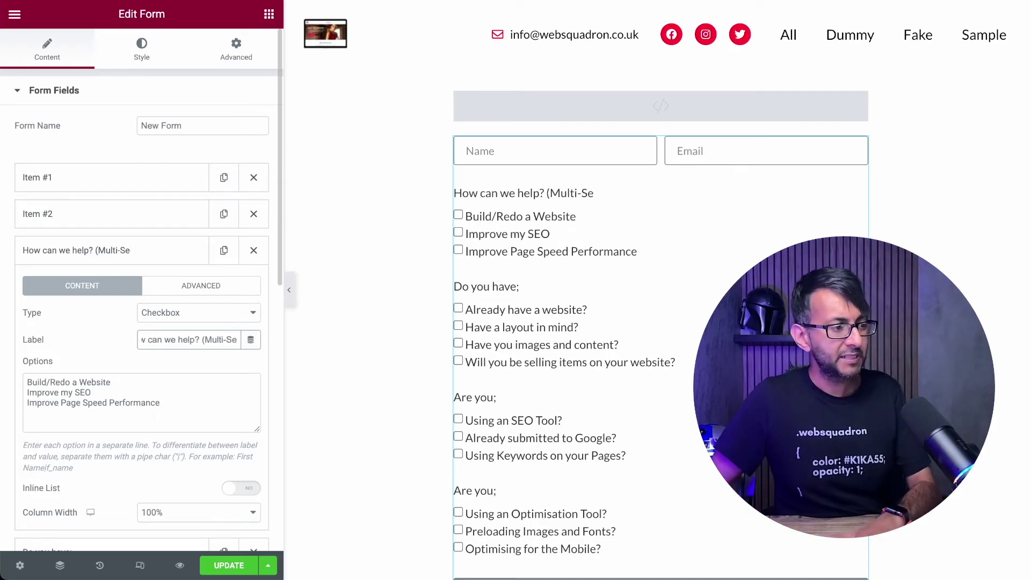
key(BackSpace)
key(BackSpace)
key(BackSpace)
key(BackSpace)
key(BackSpace)
key(BackSpace)
key(BackSpace)
key(BackSpace)
key(BackSpace)
key(BackSpace)
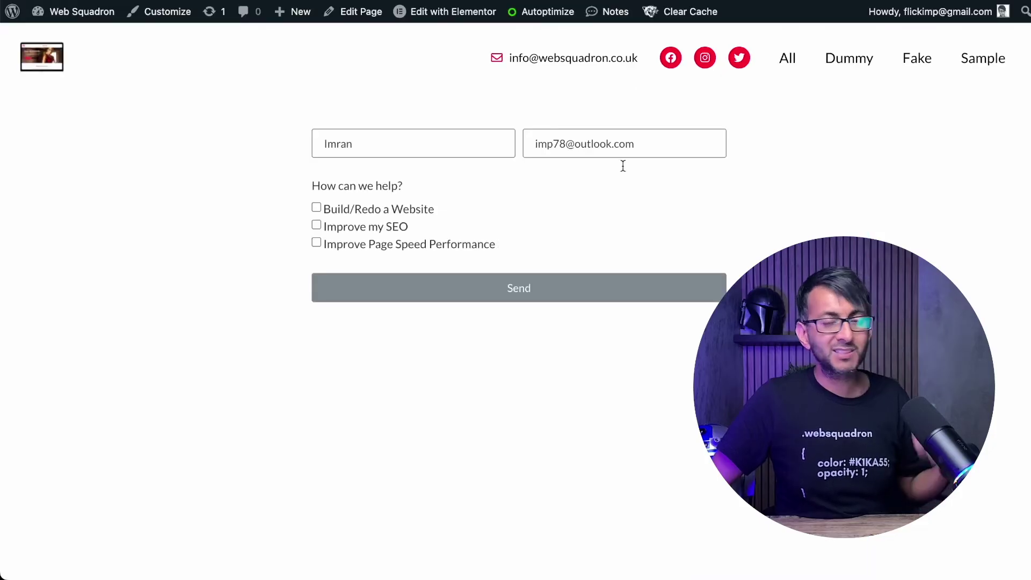
- Tick Build/Redo a Website with Have a layout in mind?, and Improve my SEO with Using an SEO Tool? and Using Keywords
click(316, 208)
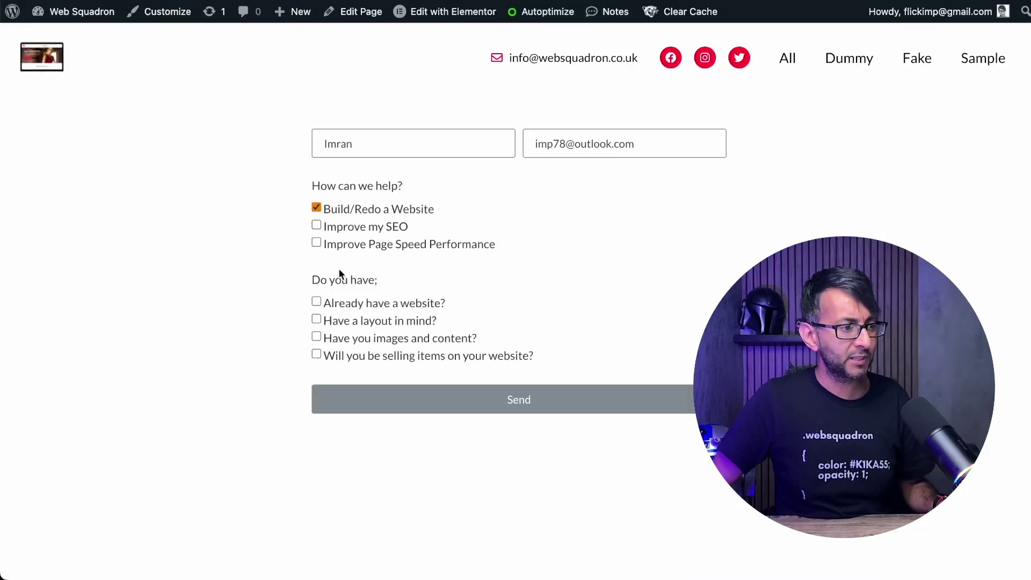
click(317, 321)
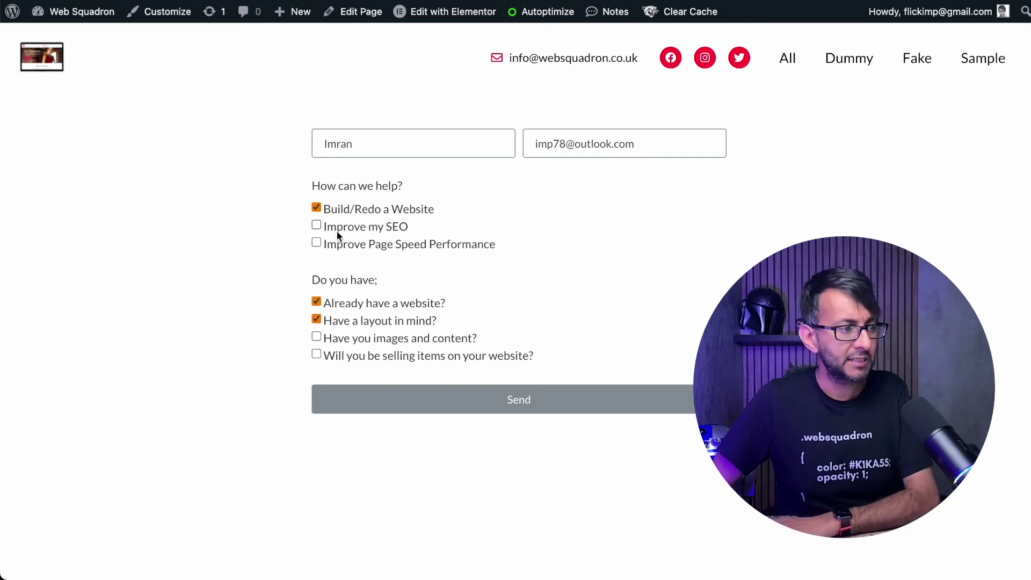
click(316, 225)
click(317, 413)
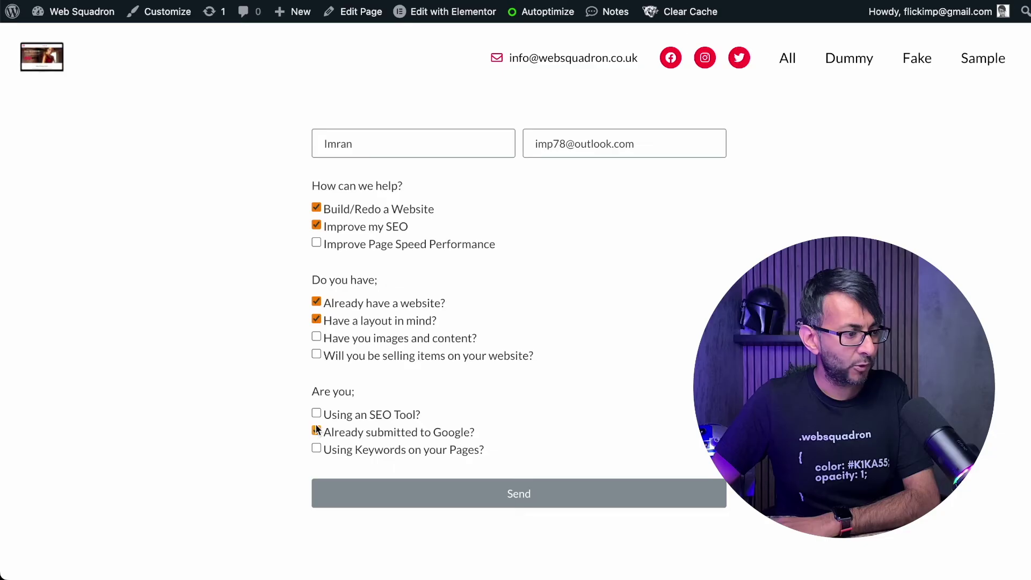
click(317, 448)
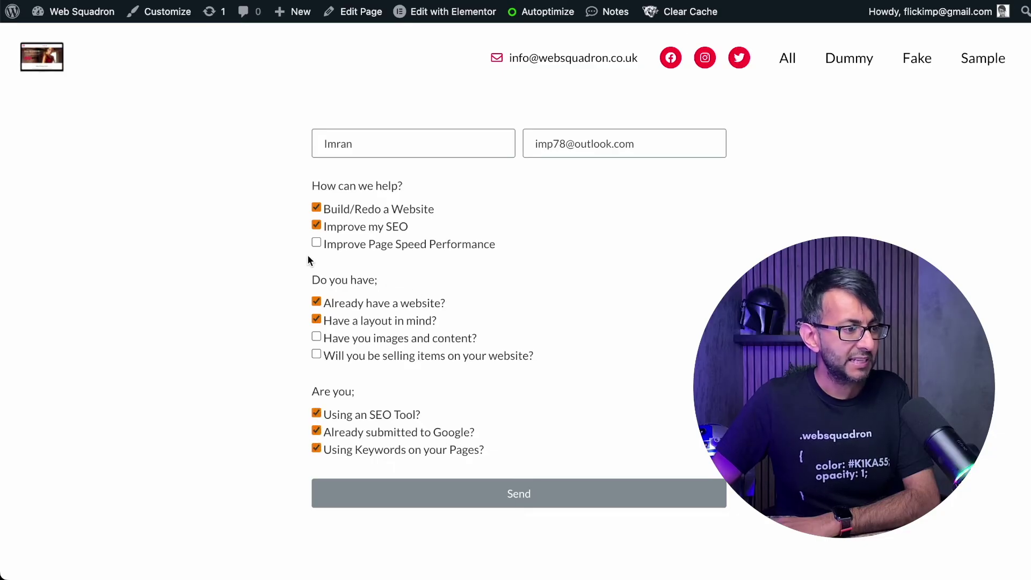
- Tick Improve Page Speed Performance and send the completed form
click(316, 243)
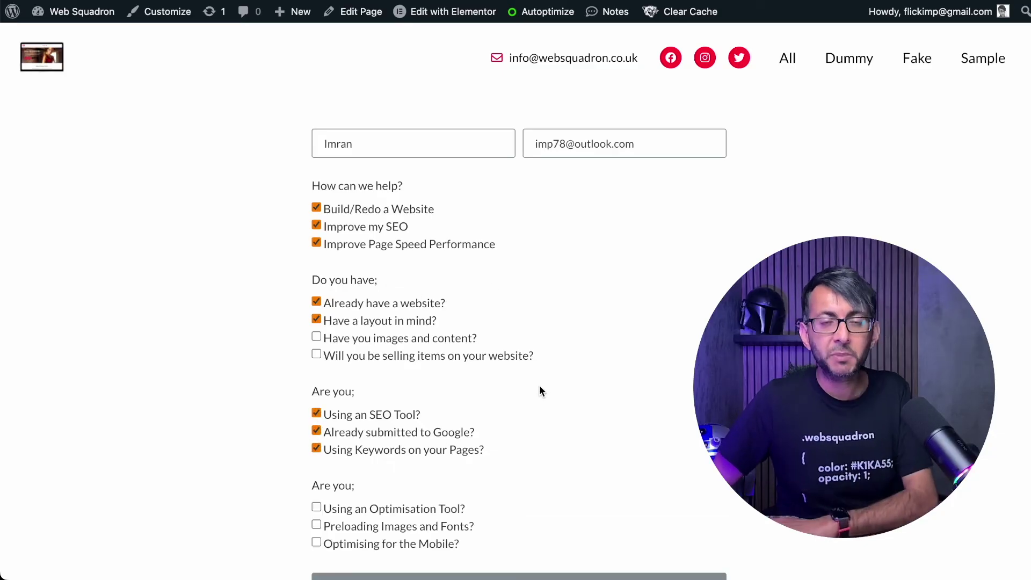
scroll(539, 385, down, 6)
scroll(518, 382, up, 1)
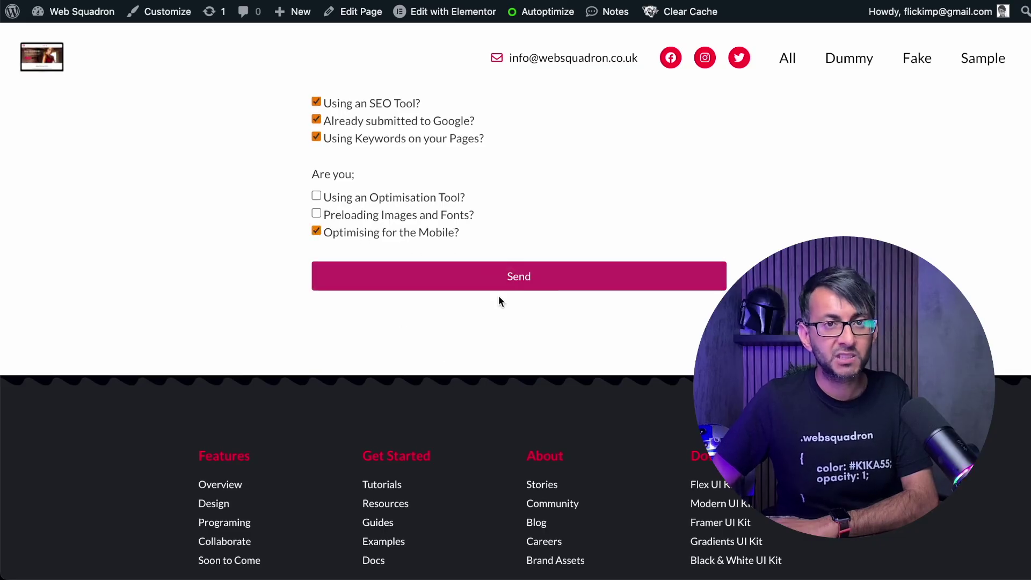
scroll(510, 333, up, 3)
click(527, 400)
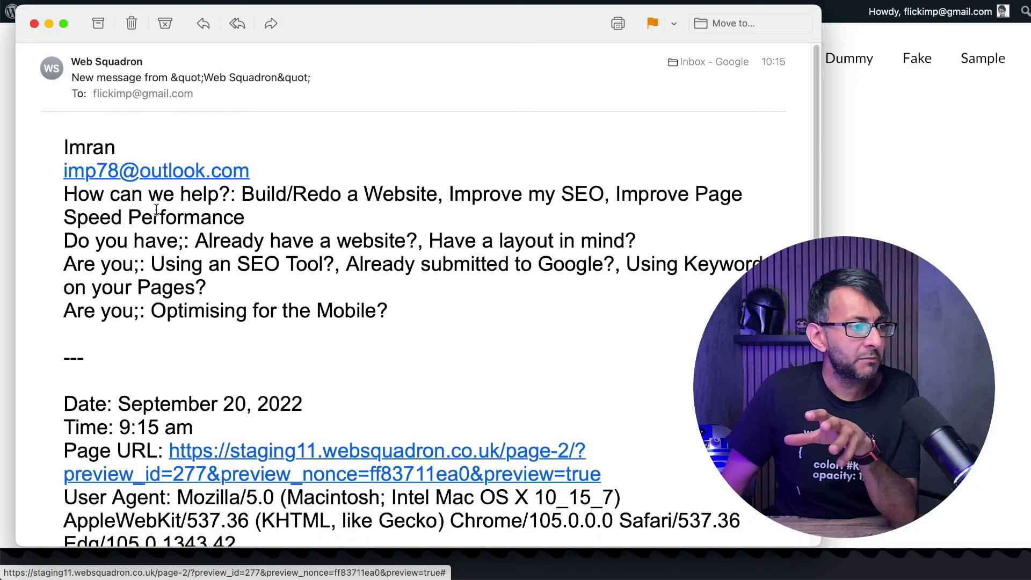
- Highlight the name, How can we help?, Do you have, Are you and Optimising for the Mobile? answer lines in the email
triple_click(55, 137)
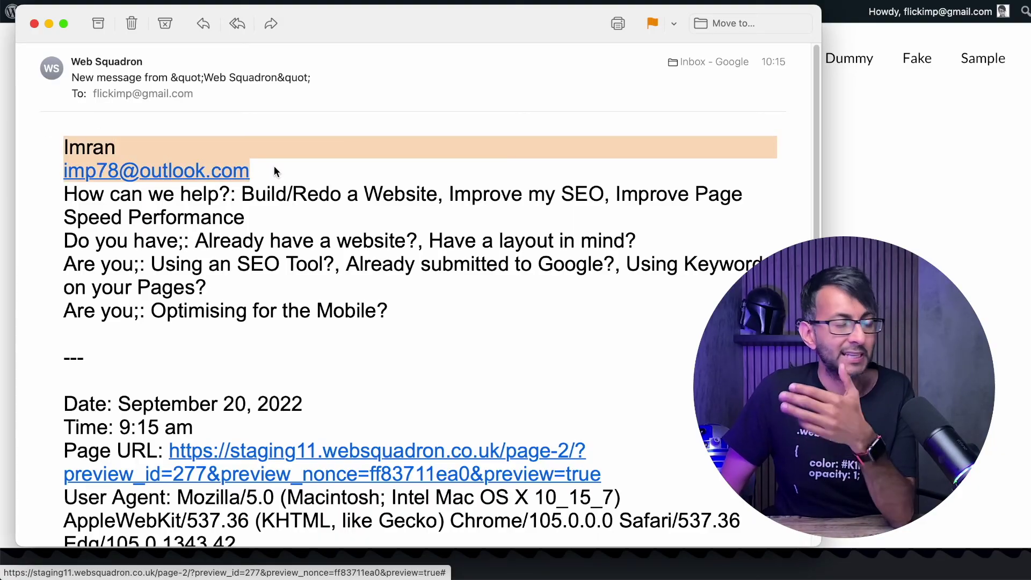
click(68, 206)
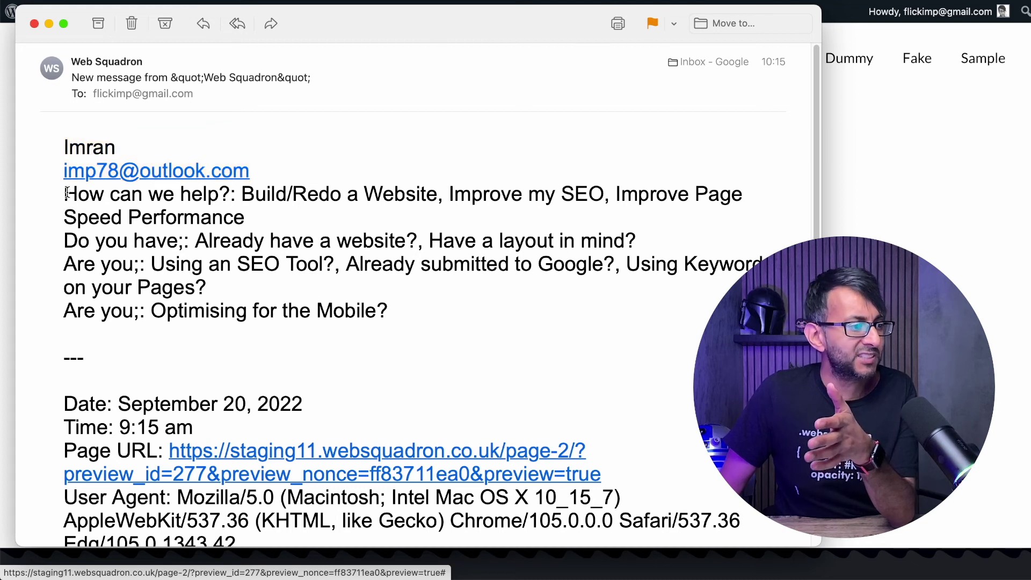
drag(66, 193, 659, 207)
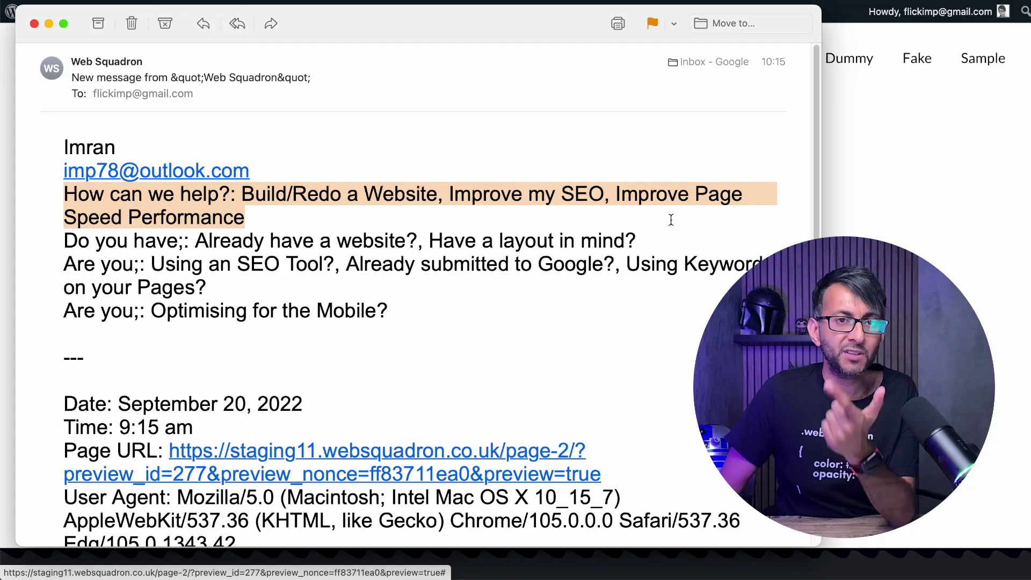
click(65, 281)
drag(63, 242, 664, 232)
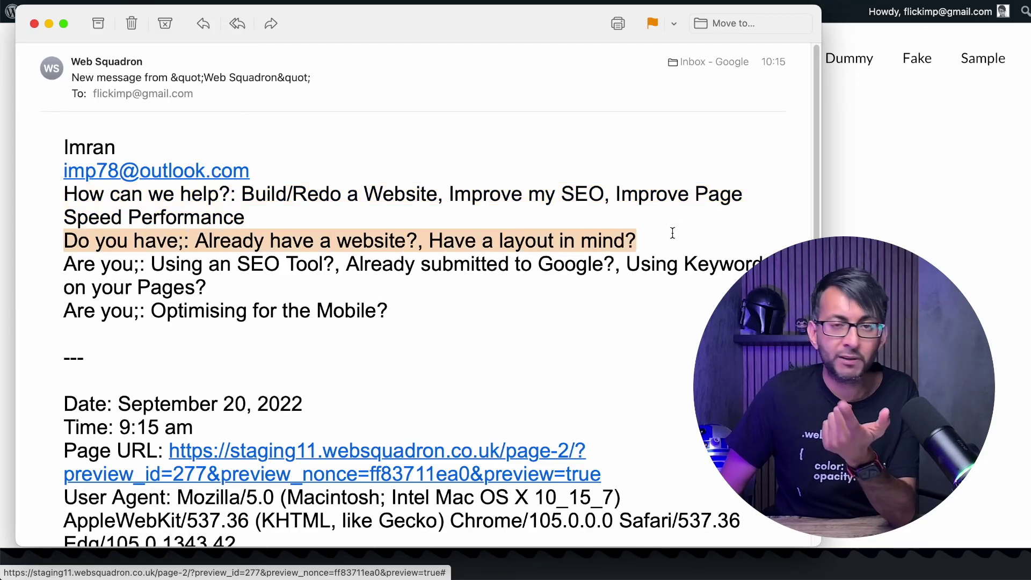
click(308, 279)
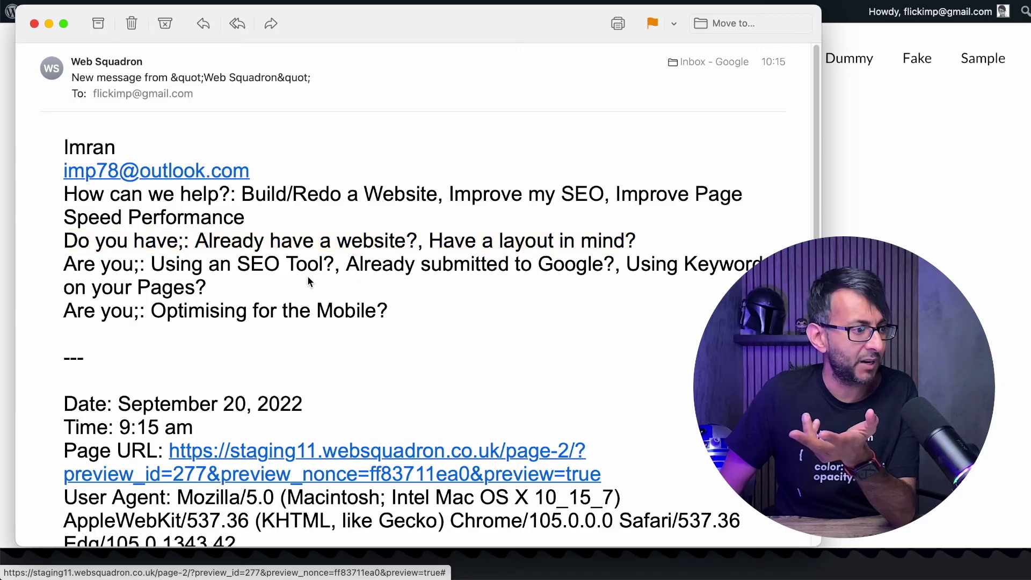
drag(65, 268, 358, 276)
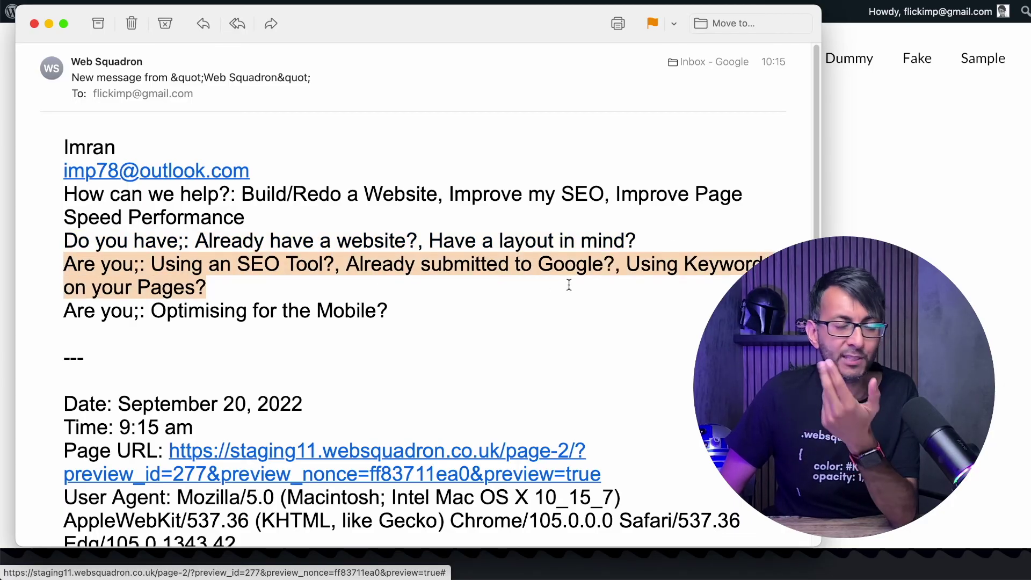
drag(64, 316, 421, 317)
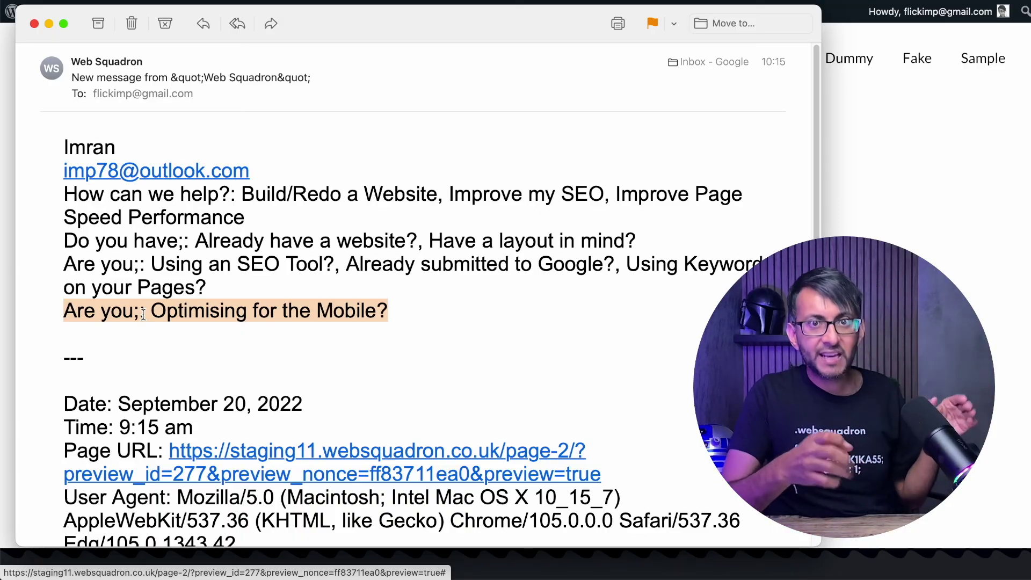
- Reload the form page to reset it, then tick Improve my SEO and Using an SEO Tool?
click(945, 157)
scroll(520, 249, up, 5)
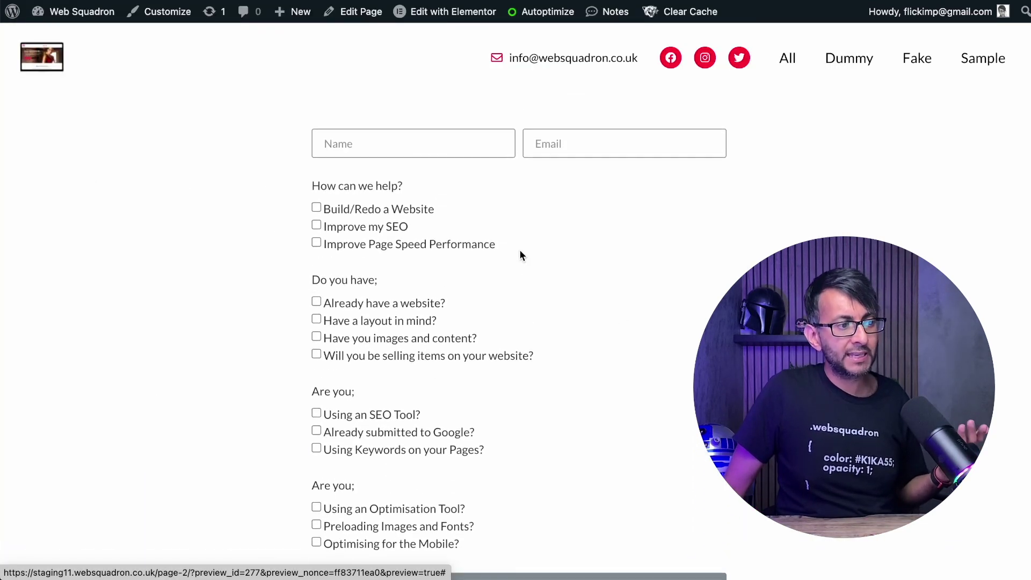
scroll(520, 256, down, 7)
scroll(520, 255, up, 4)
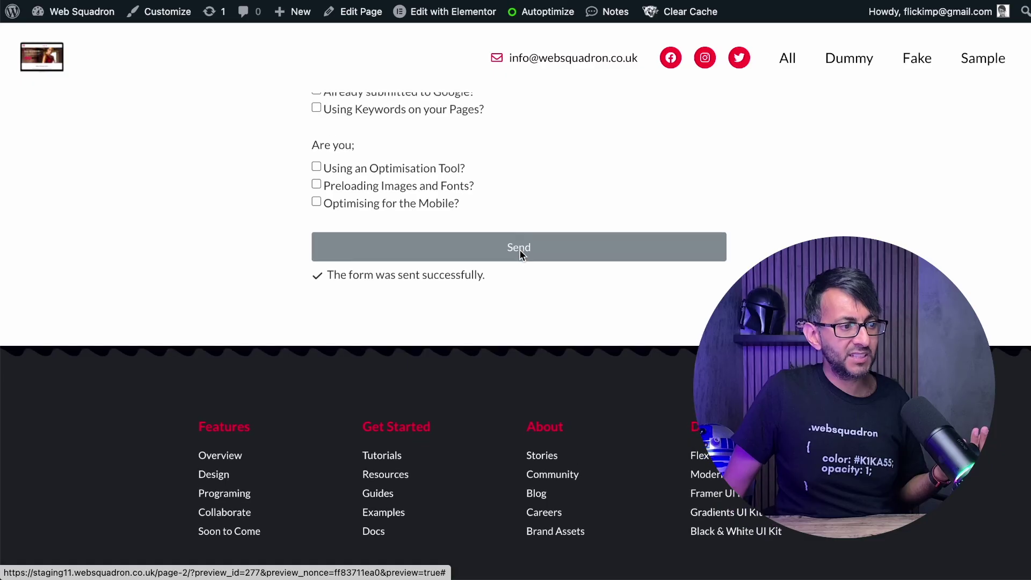
scroll(519, 255, up, 1)
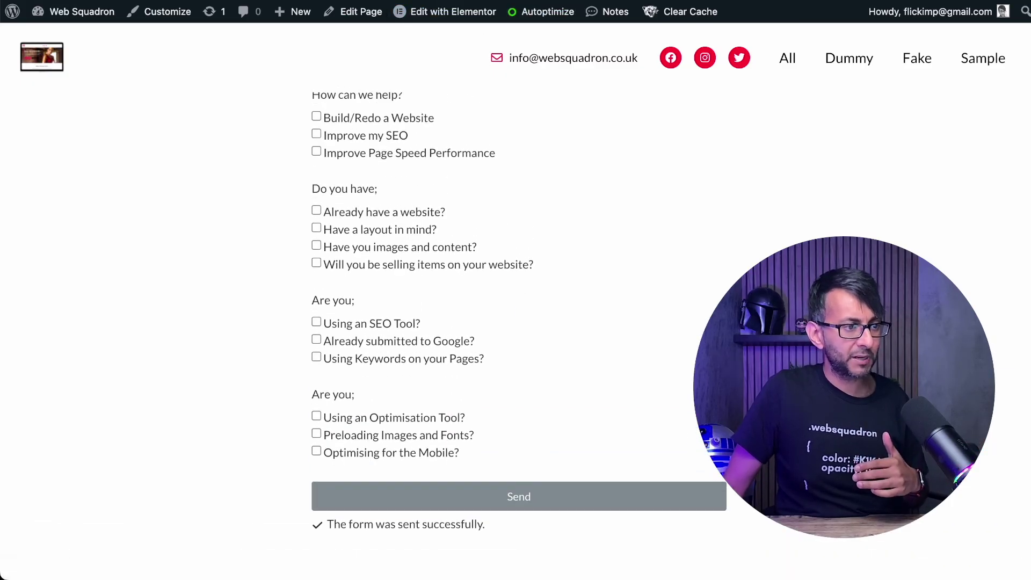
key(super+l)
key(Return)
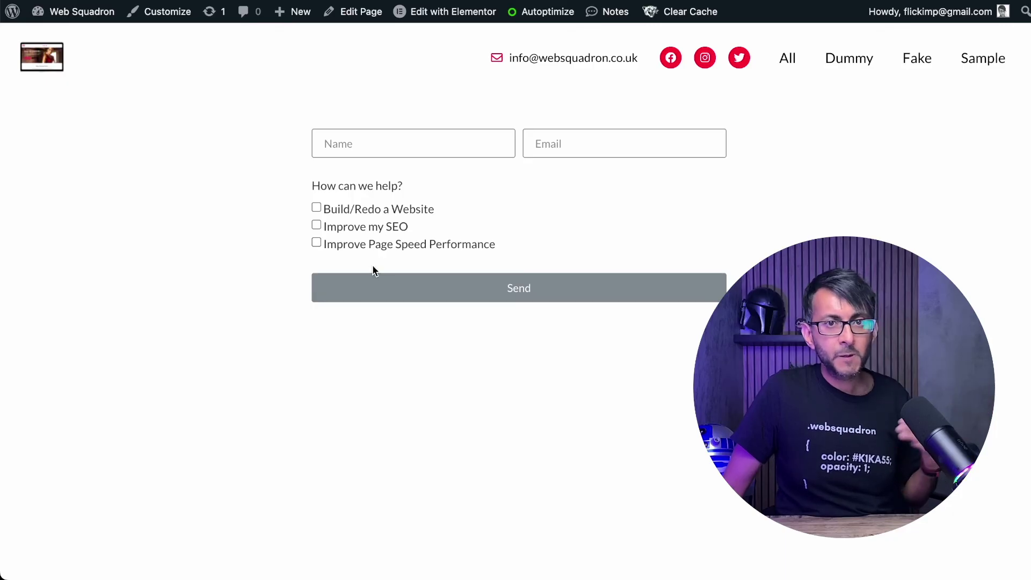
click(333, 228)
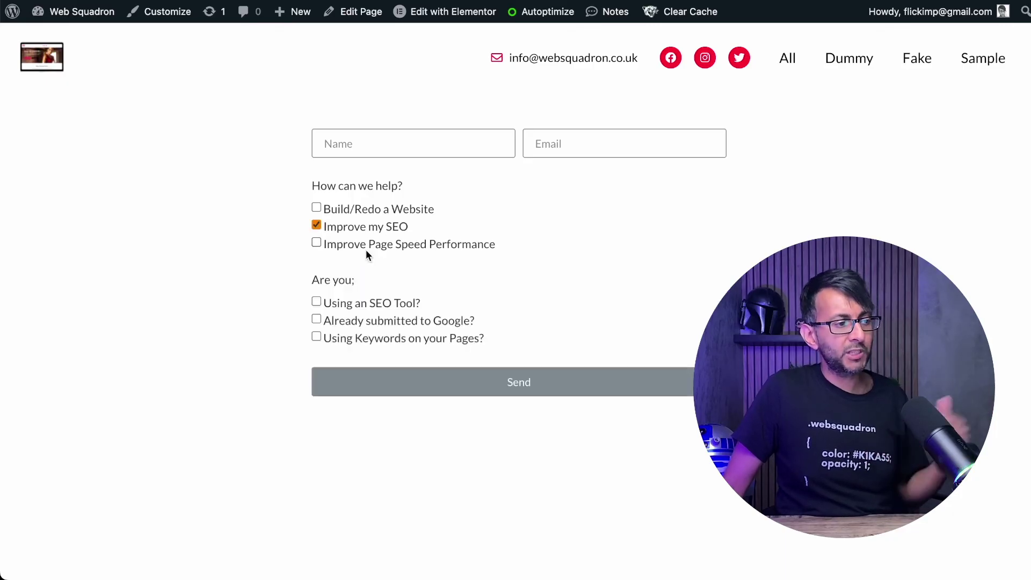
click(390, 301)
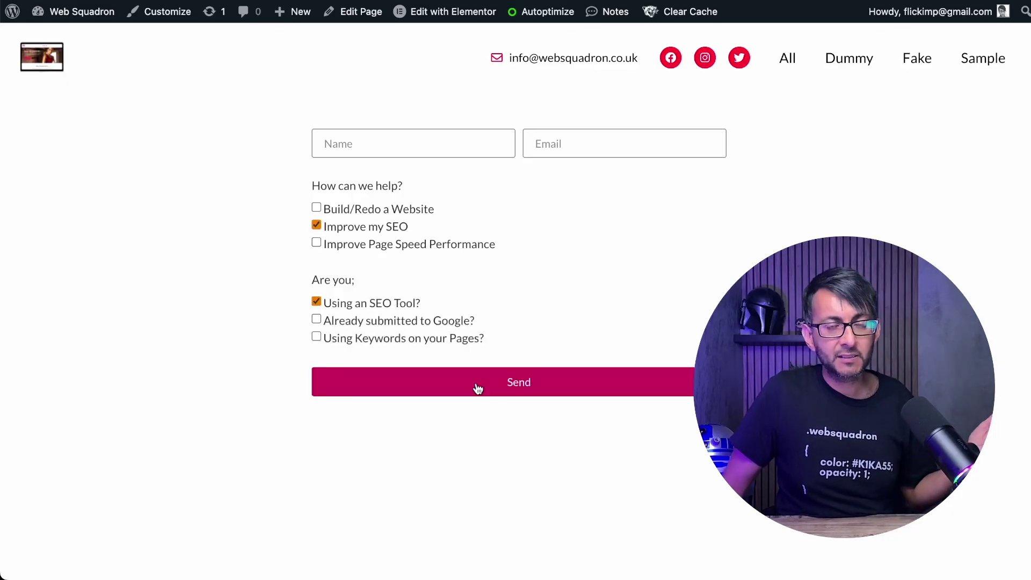